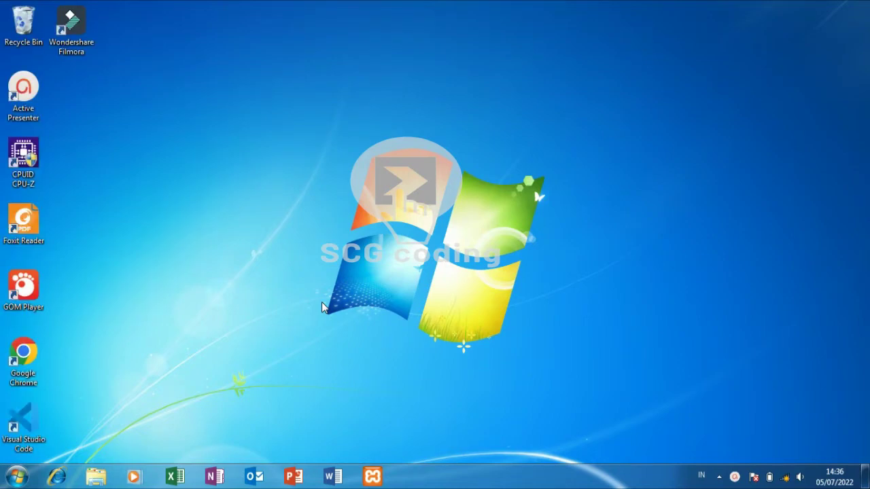
Launch the XAMPP Control Panel and start the Apache and MySQL modules.
{"action": "left_click", "coordinate": [372, 476]}
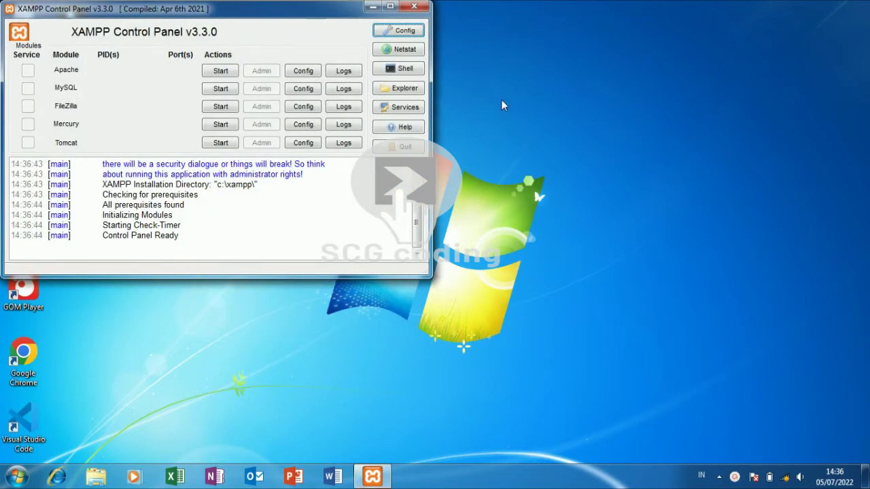
{"action": "left_click", "coordinate": [217, 72]}
{"action": "left_click", "coordinate": [218, 89]}
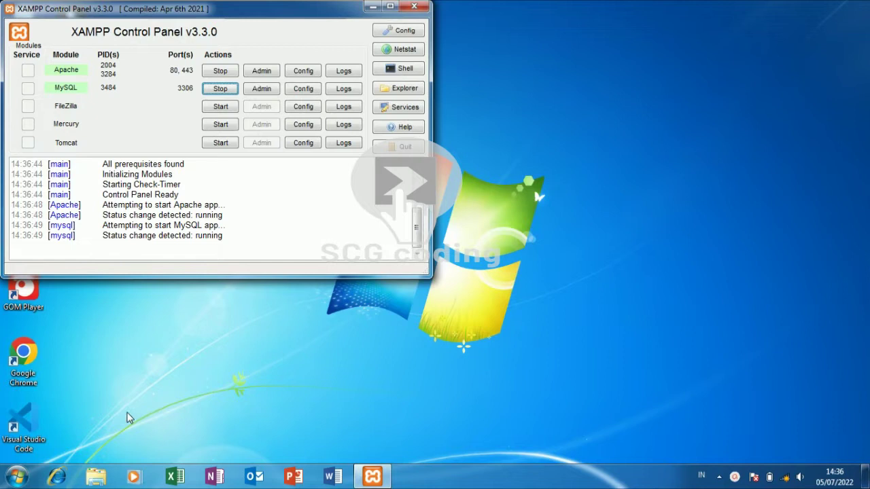
Open a new Visual Studio Code window.
{"action": "left_click", "coordinate": [16, 476]}
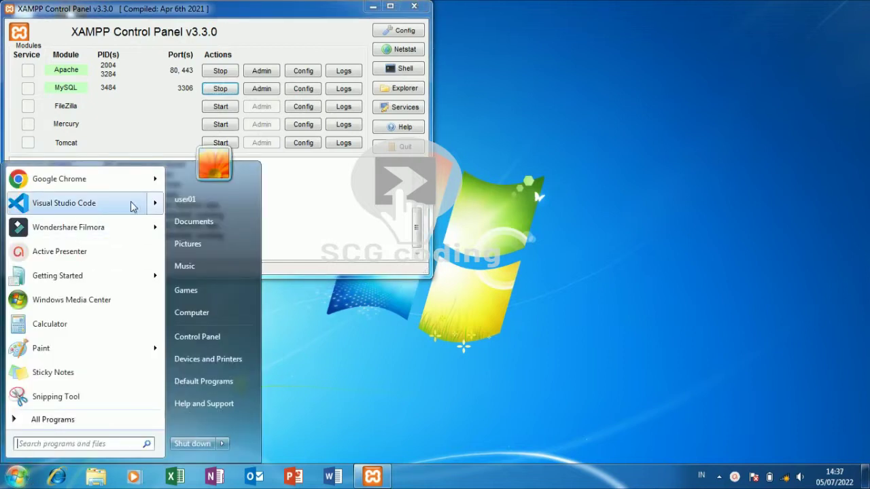
{"action": "mouse_move", "coordinate": [148, 204]}
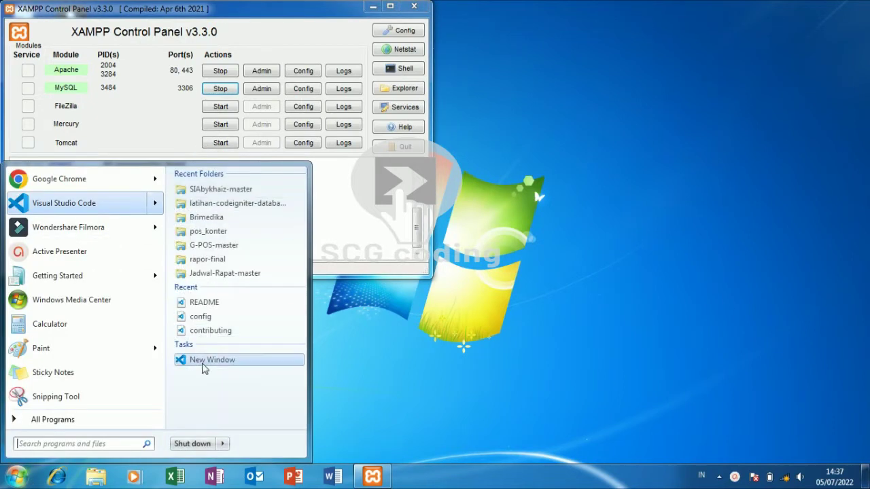
{"action": "left_click", "coordinate": [203, 367]}
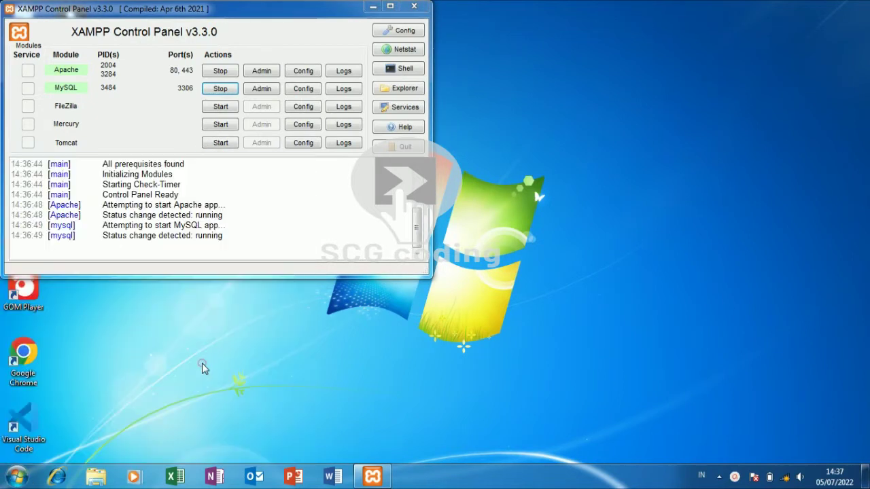
Open Apache's admin dashboard from XAMPP in Chrome and go on to phpMyAdmin.
{"action": "left_click", "coordinate": [261, 71]}
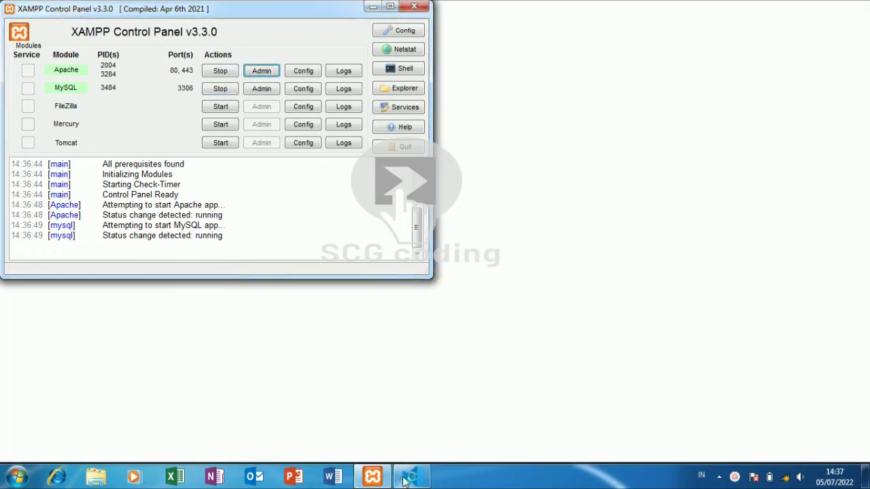
{"action": "mouse_move", "coordinate": [405, 481]}
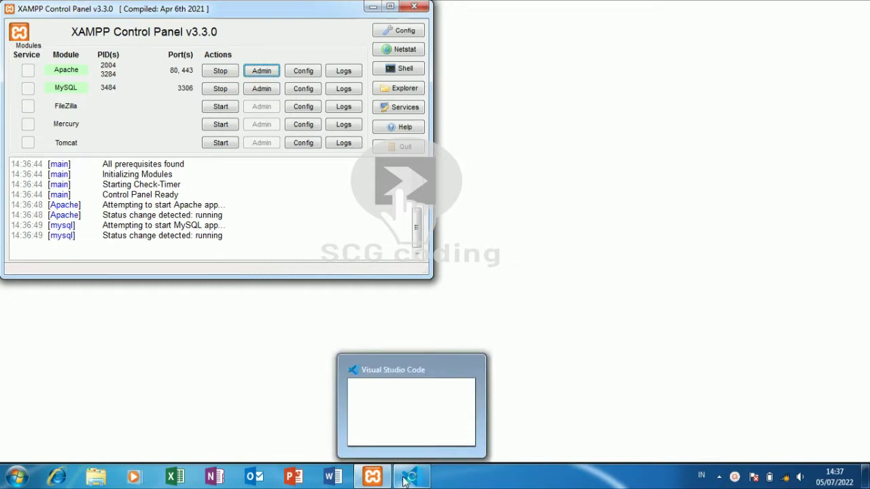
{"action": "left_click", "coordinate": [405, 481]}
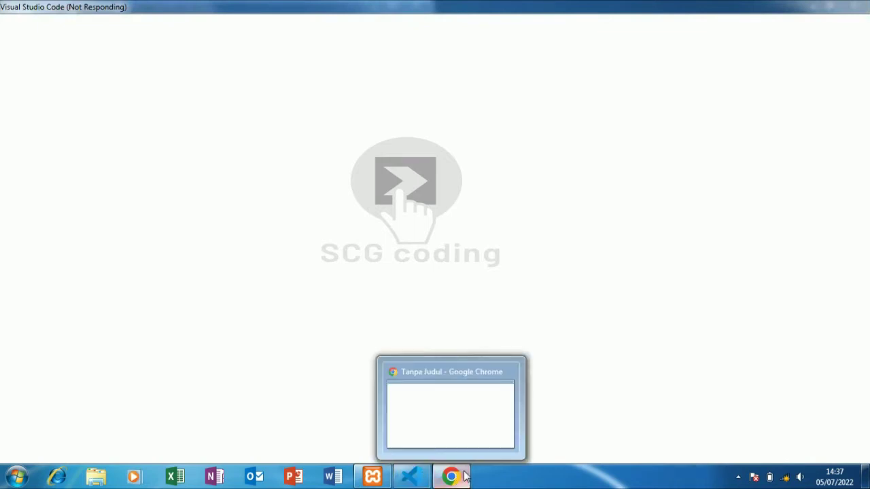
{"action": "mouse_move", "coordinate": [416, 479]}
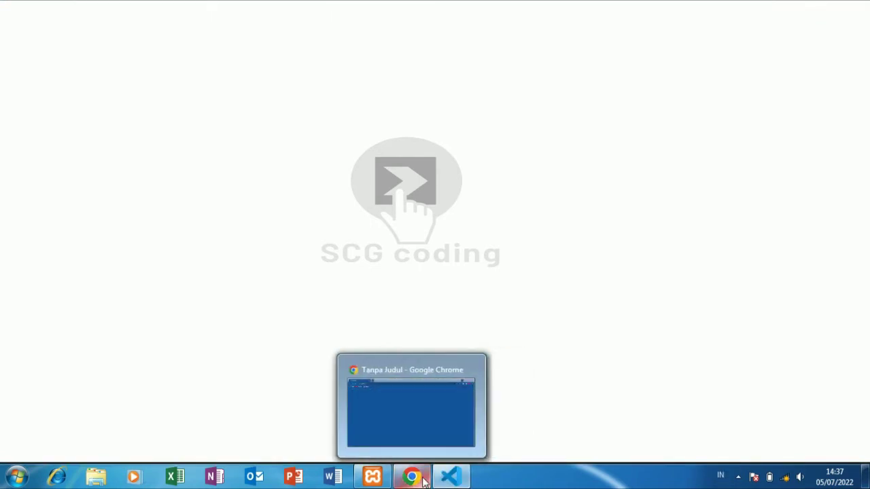
{"action": "left_click", "coordinate": [423, 480]}
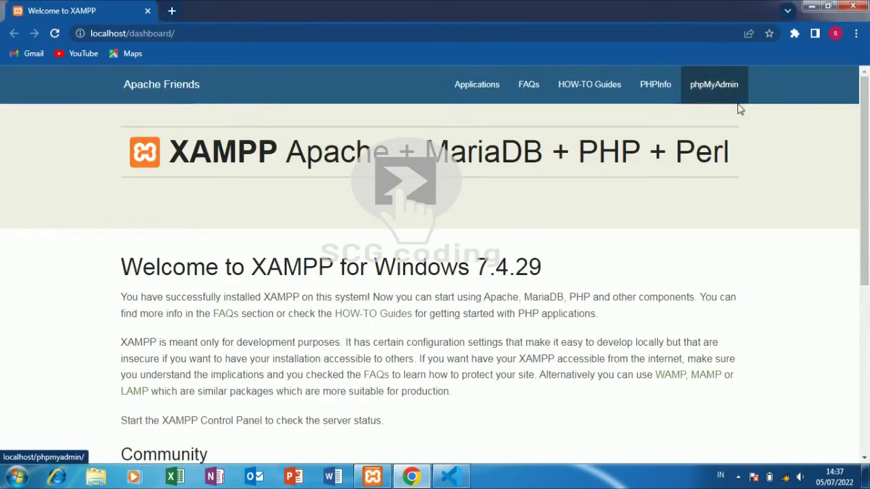
{"action": "left_click", "coordinate": [738, 105]}
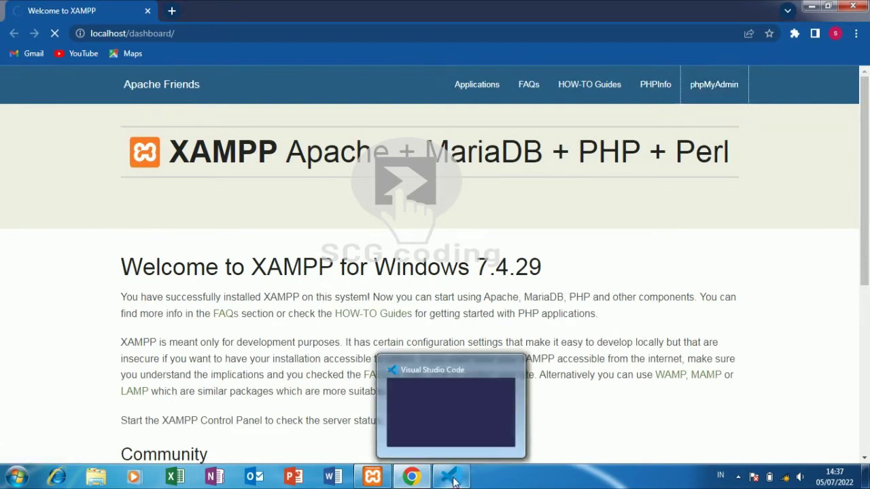
Switch to Visual Studio Code, copy the folder name SI-Inventari-Kantor-master and open that folder from C:\xampp\htdocs.
{"action": "left_click", "coordinate": [487, 406]}
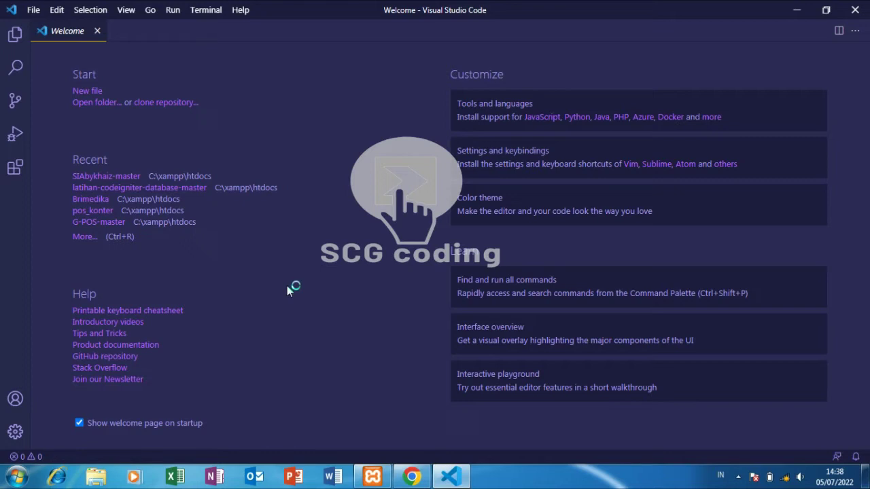
{"action": "left_click", "coordinate": [95, 103]}
{"action": "left_click", "coordinate": [77, 246]}
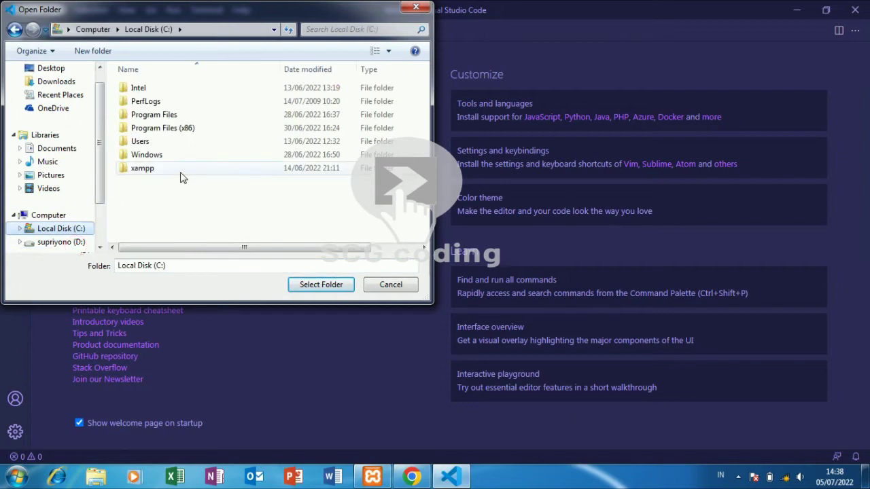
{"action": "double_click", "coordinate": [180, 170]}
{"action": "double_click", "coordinate": [208, 153]}
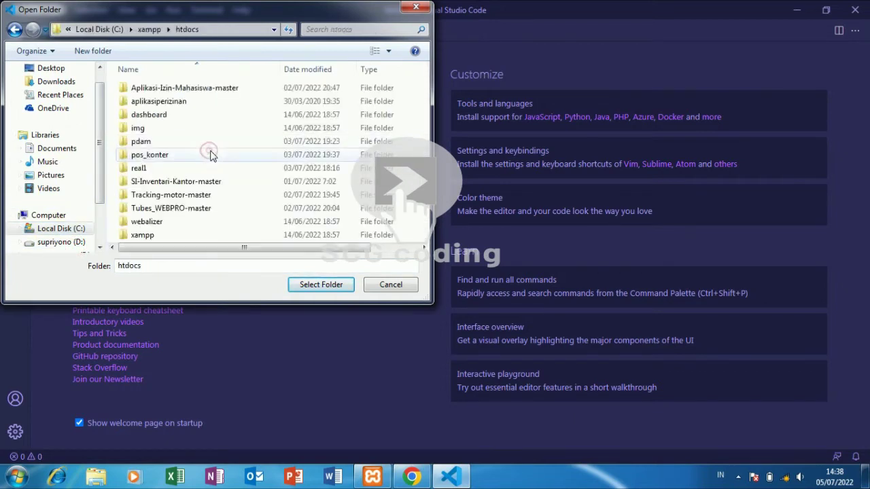
{"action": "left_click", "coordinate": [231, 181]}
{"action": "left_click", "coordinate": [213, 265]}
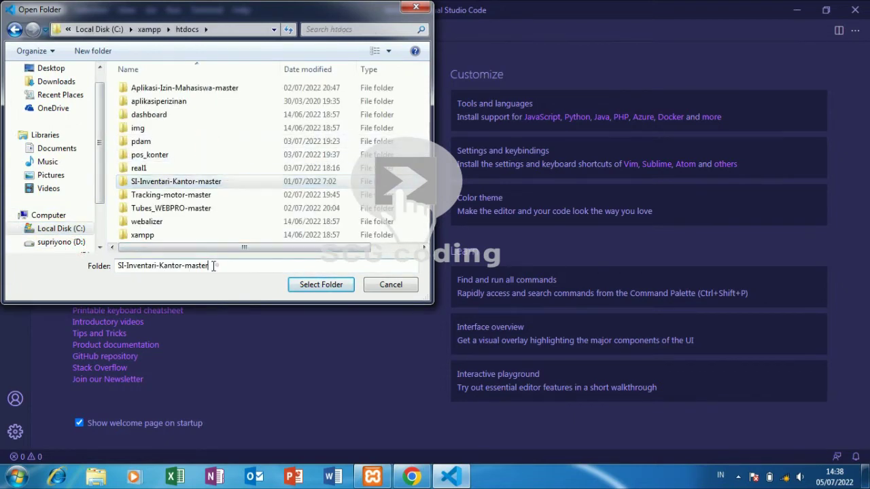
{"action": "double_click", "coordinate": [212, 266]}
{"action": "right_click", "coordinate": [158, 262]}
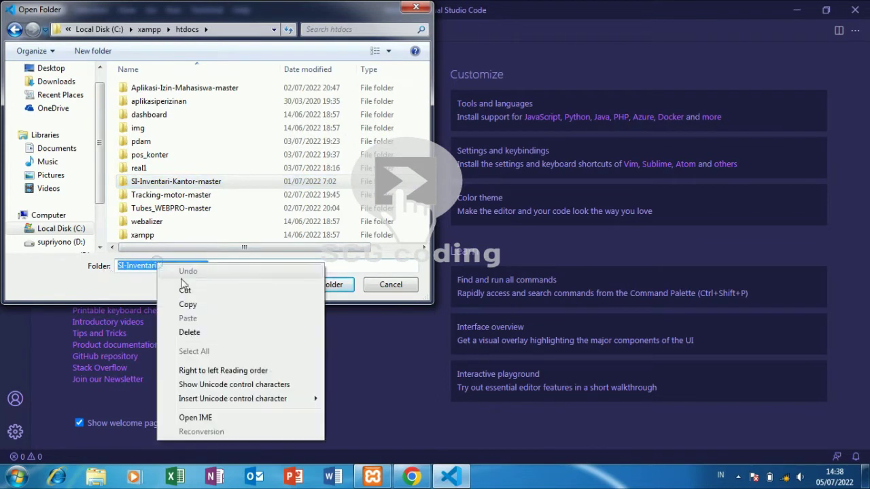
{"action": "left_click", "coordinate": [201, 305]}
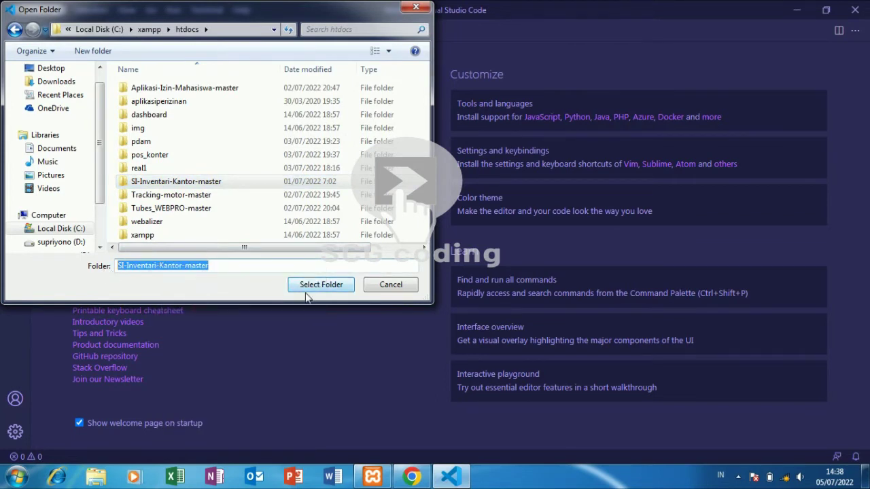
{"action": "left_click", "coordinate": [348, 291]}
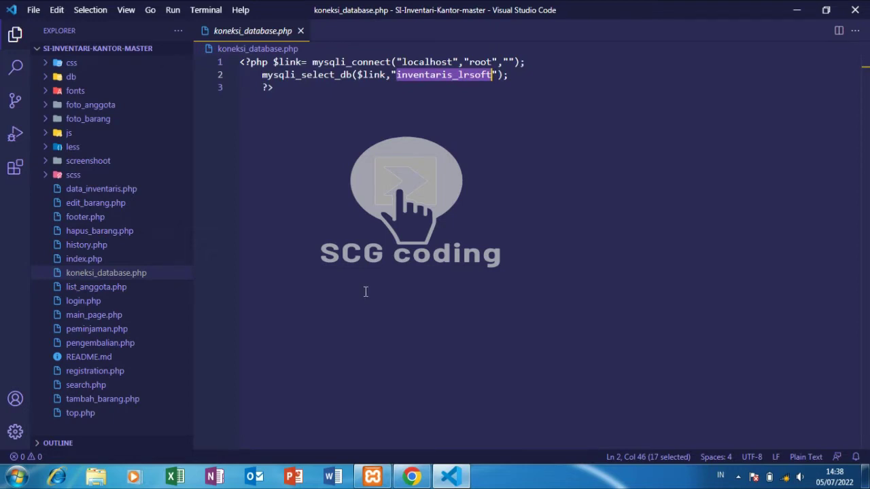
Switch to Chrome and open the page for creating a new database in phpMyAdmin.
{"action": "left_click", "coordinate": [391, 348]}
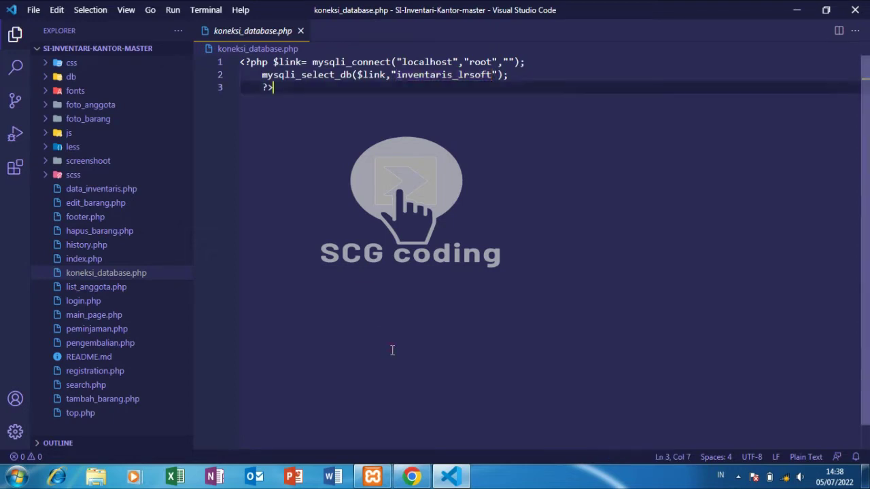
{"action": "left_click", "coordinate": [416, 481]}
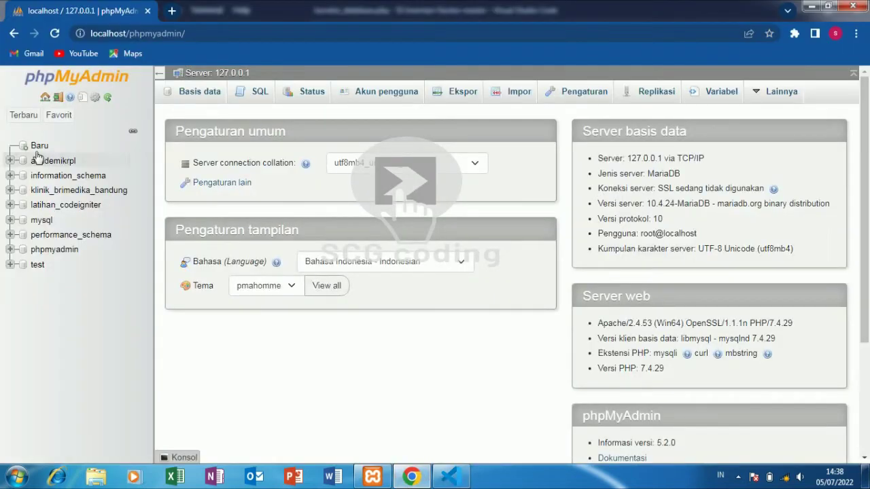
{"action": "left_click", "coordinate": [39, 146]}
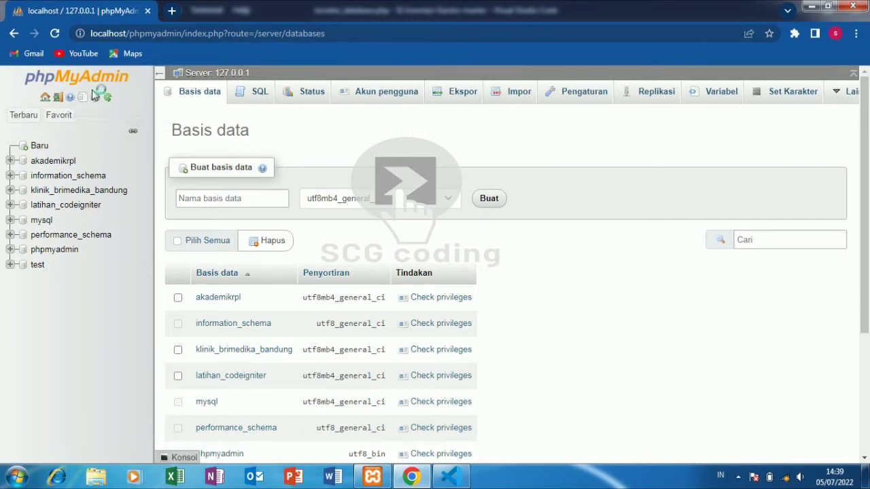
Load localhost/SI-Inventari-Kantor-master in a new browser tab.
{"action": "left_click", "coordinate": [174, 12]}
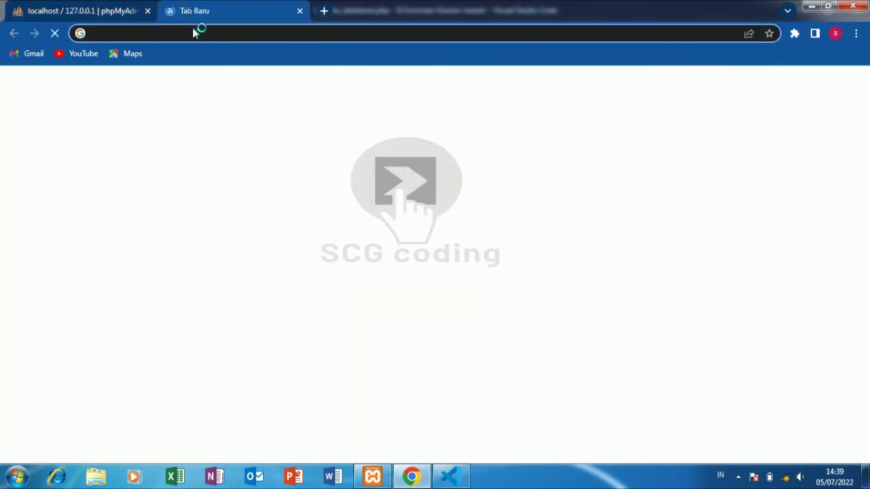
{"action": "type", "text": "localhost"}
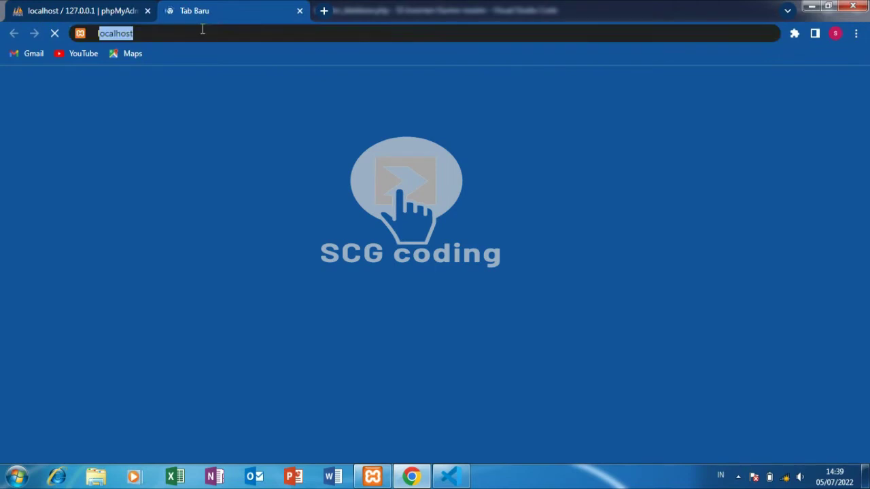
{"action": "type", "text": "/"}
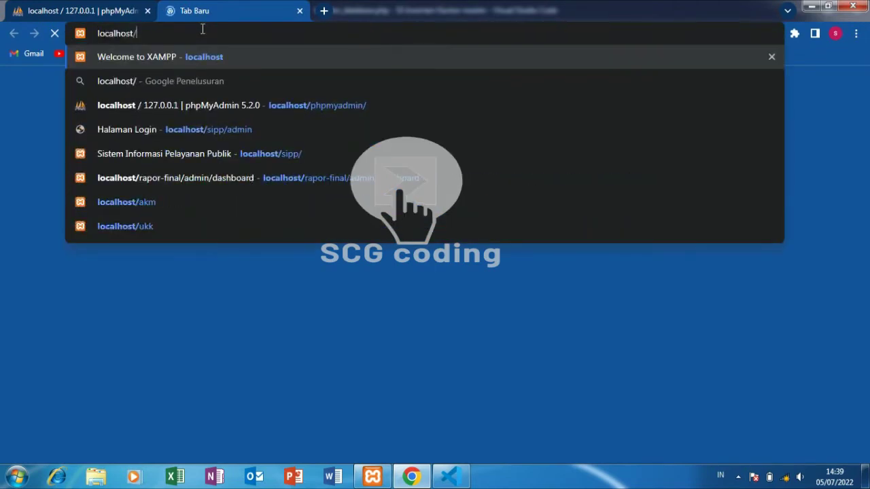
{"action": "type", "text": "SI-Inventari-Kantor-master"}
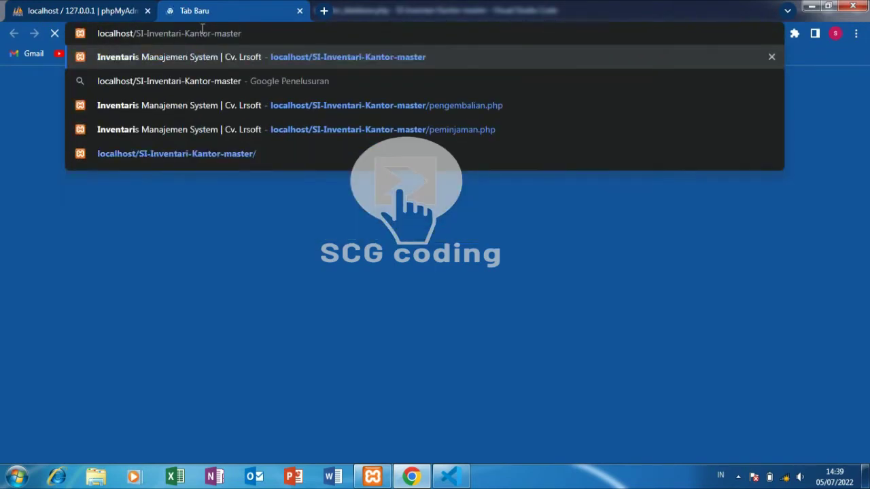
{"action": "key", "text": "Return"}
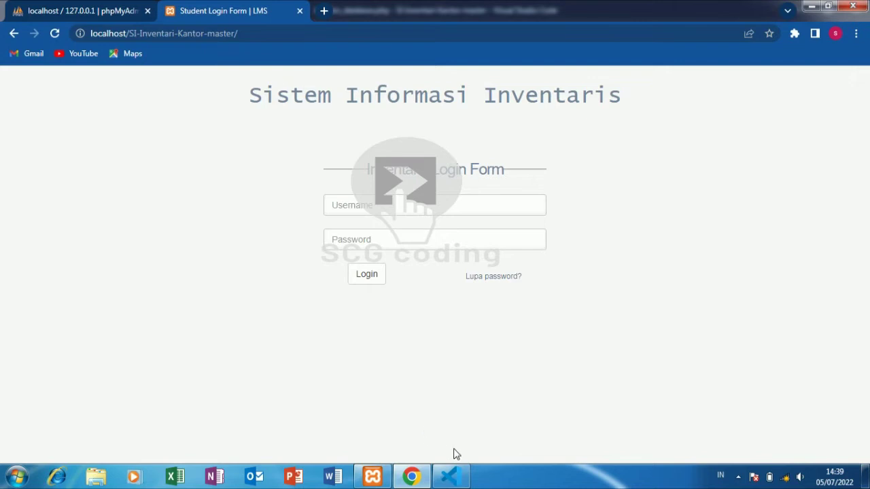
Switch to Visual Studio Code and copy the database name inventaris_lrsoft from koneksi_database.php.
{"action": "left_click", "coordinate": [453, 482]}
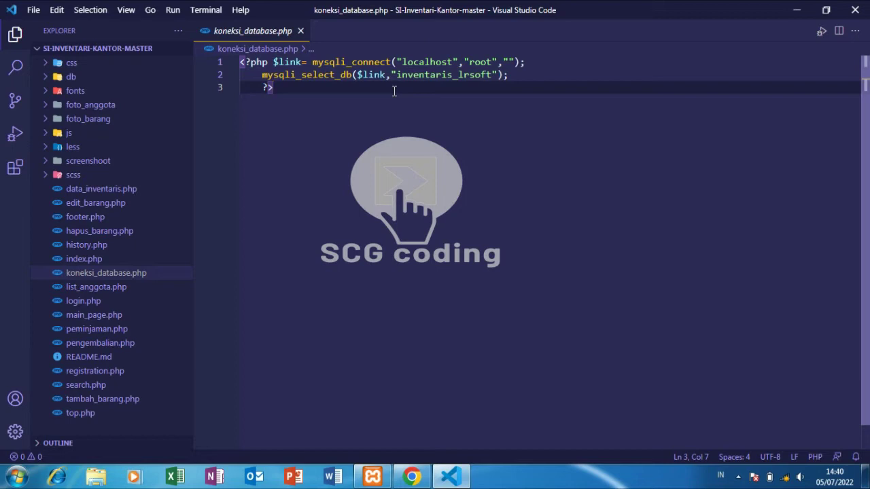
{"action": "left_click_drag", "start_coordinate": [397, 74], "coordinate": [488, 75]}
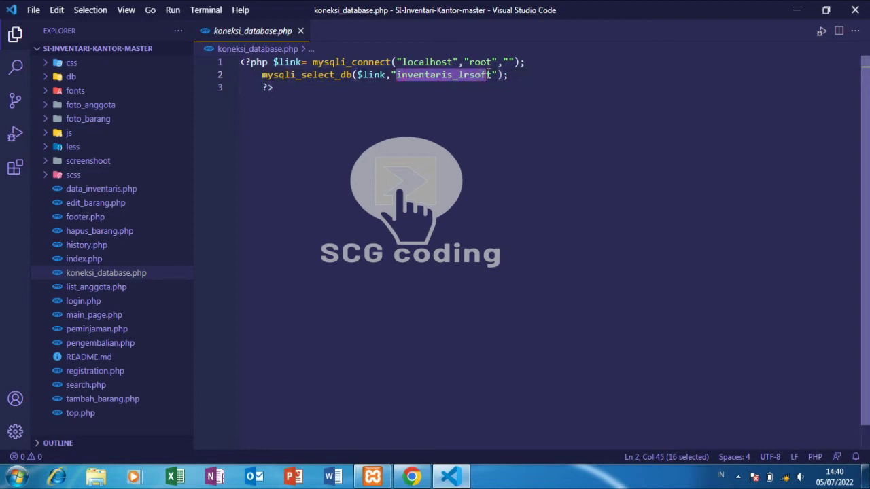
{"action": "left_click_drag", "start_coordinate": [488, 75], "coordinate": [491, 75]}
{"action": "right_click", "coordinate": [468, 78]}
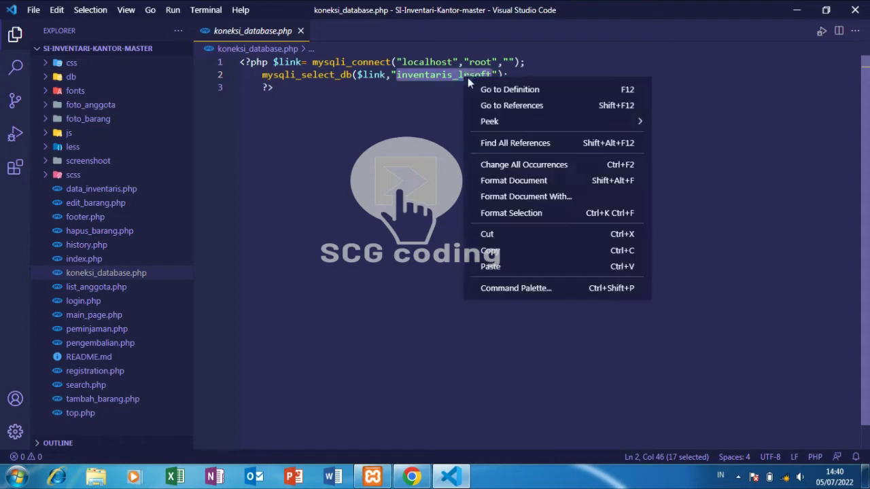
{"action": "left_click", "coordinate": [494, 253]}
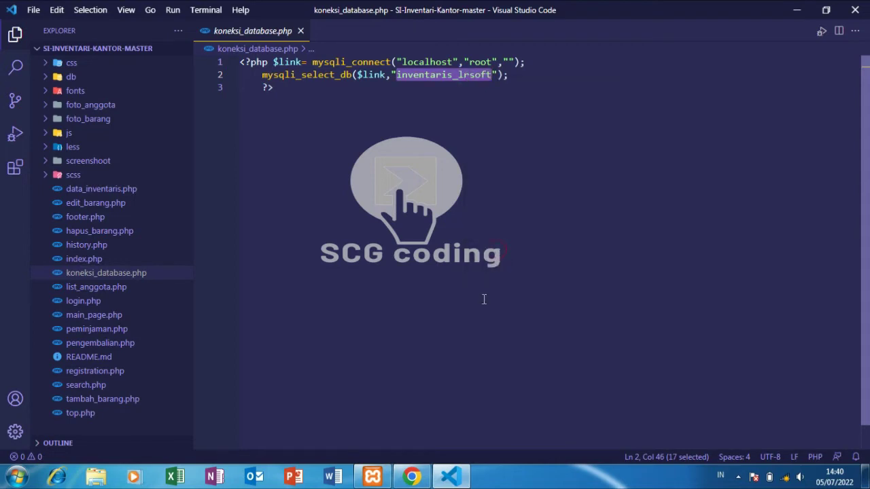
Switch to phpMyAdmin in Chrome and create the database inventaris_lrsoft with the collation choice left at Penyortiran.
{"action": "left_click", "coordinate": [411, 476]}
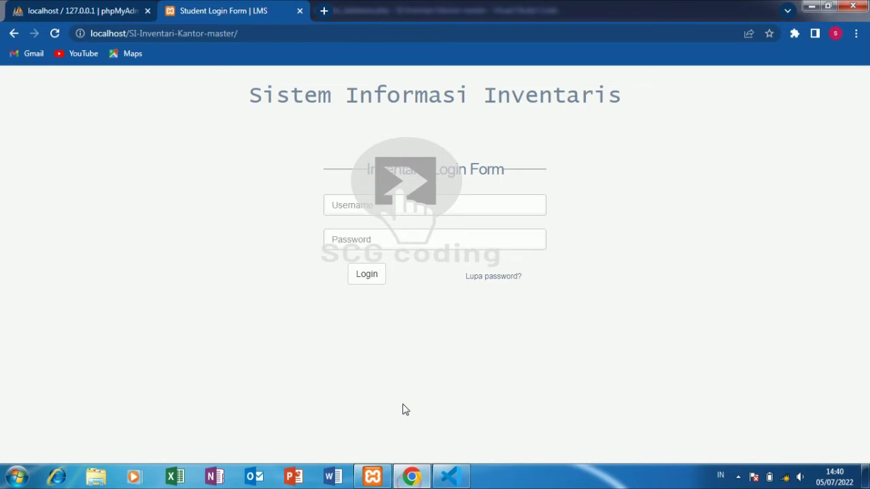
{"action": "left_click", "coordinate": [82, 8]}
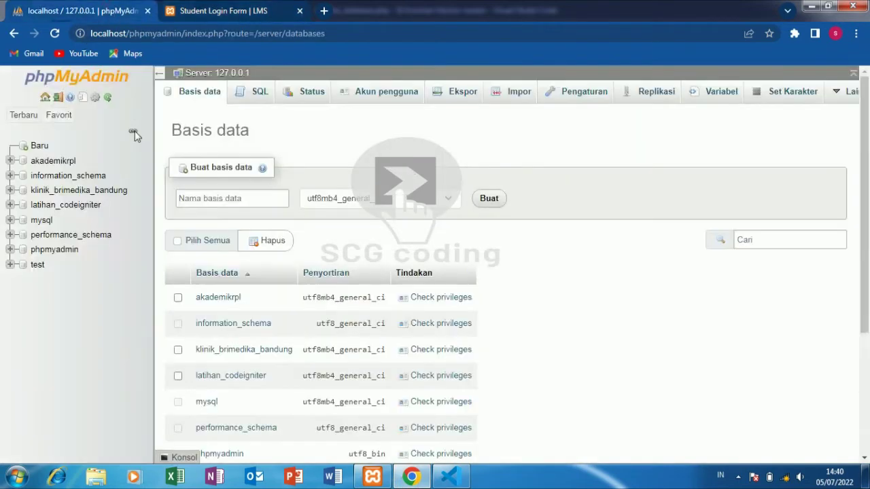
{"action": "left_click", "coordinate": [212, 199]}
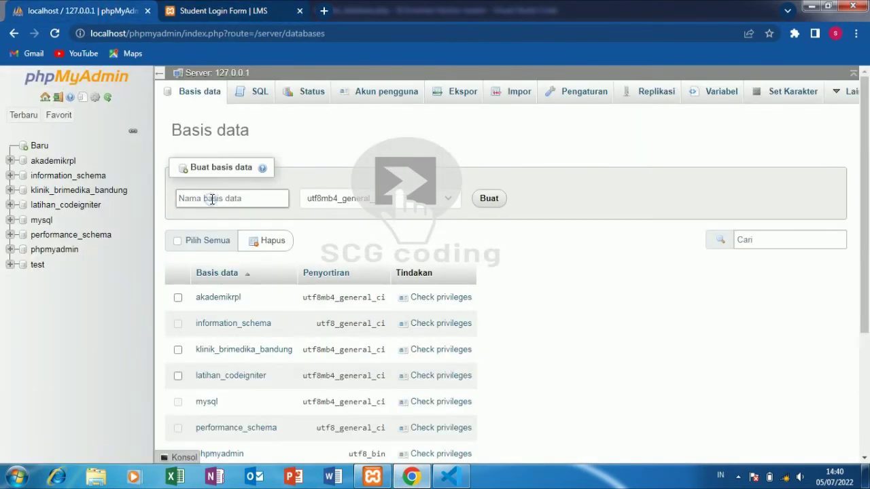
{"action": "right_click", "coordinate": [212, 199]}
{"action": "left_click", "coordinate": [252, 274]}
{"action": "left_click", "coordinate": [435, 204]}
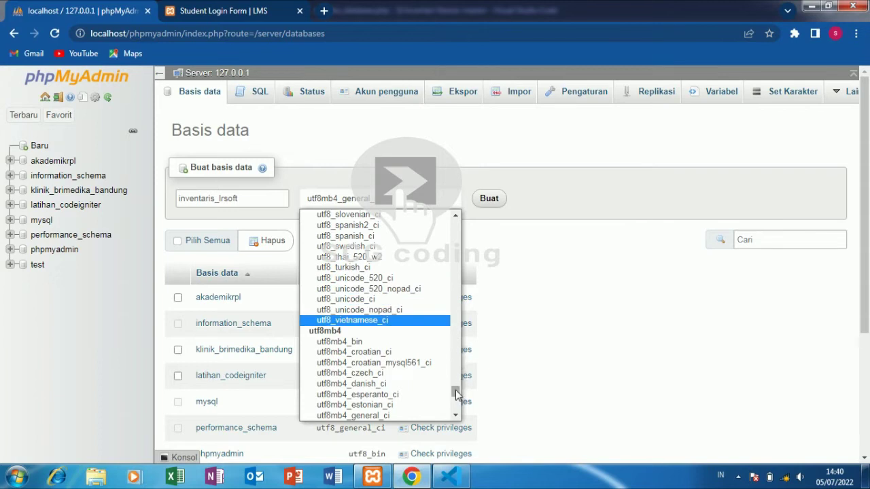
{"action": "scroll", "coordinate": [456, 394], "scroll_direction": "up", "scroll_amount": 15}
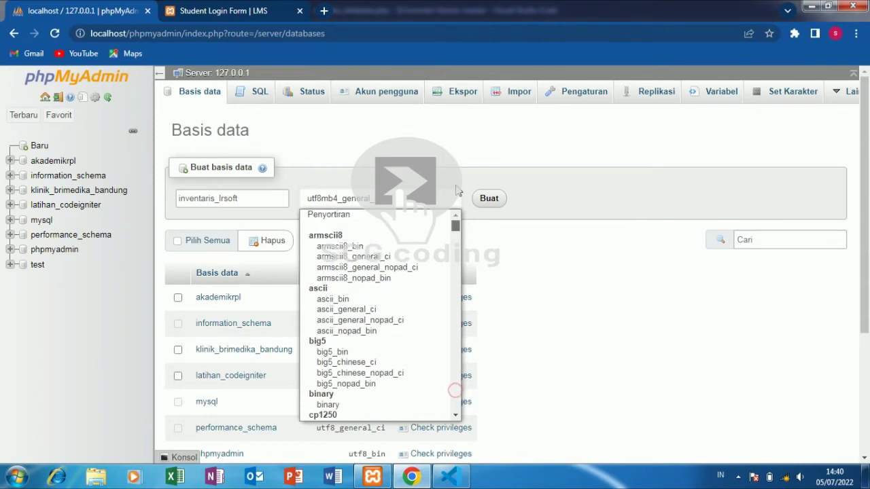
{"action": "left_click", "coordinate": [397, 216]}
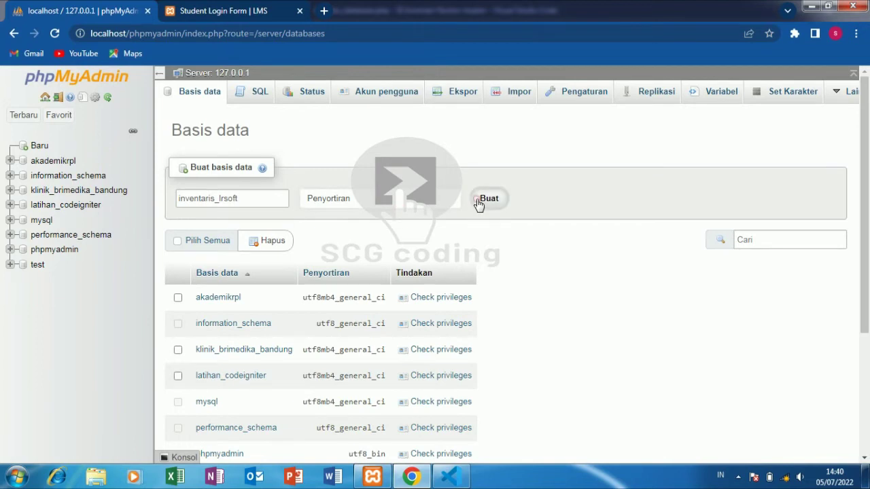
{"action": "left_click", "coordinate": [479, 203]}
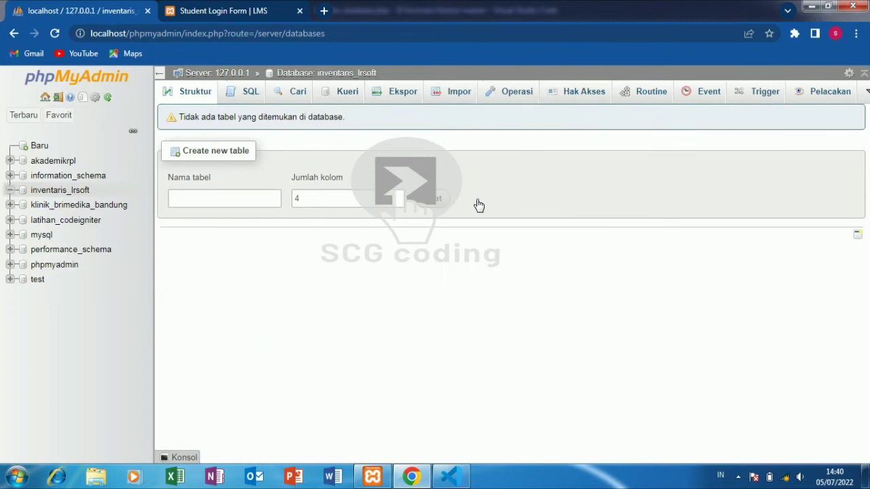
Start an import into the inventaris_lrsoft database and browse for the file to C:\xampp\htdocs\SI-Inventari-Kantor-master.
{"action": "left_click", "coordinate": [454, 96]}
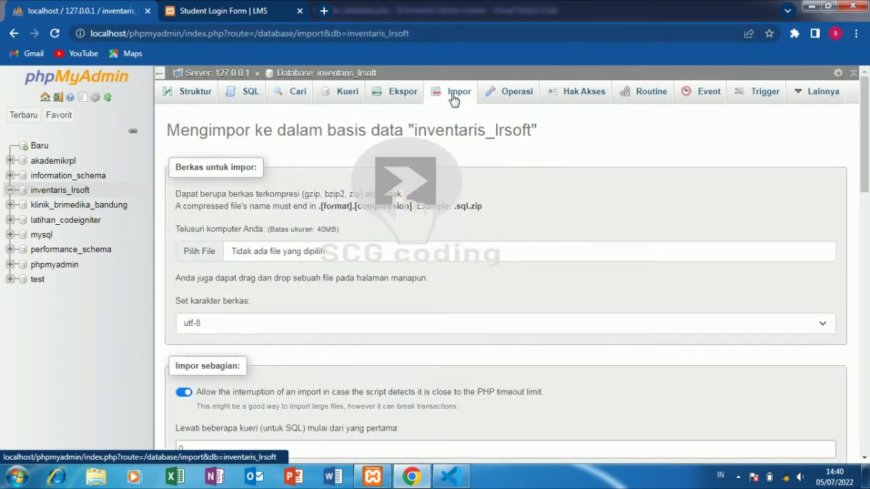
{"action": "left_click", "coordinate": [197, 252]}
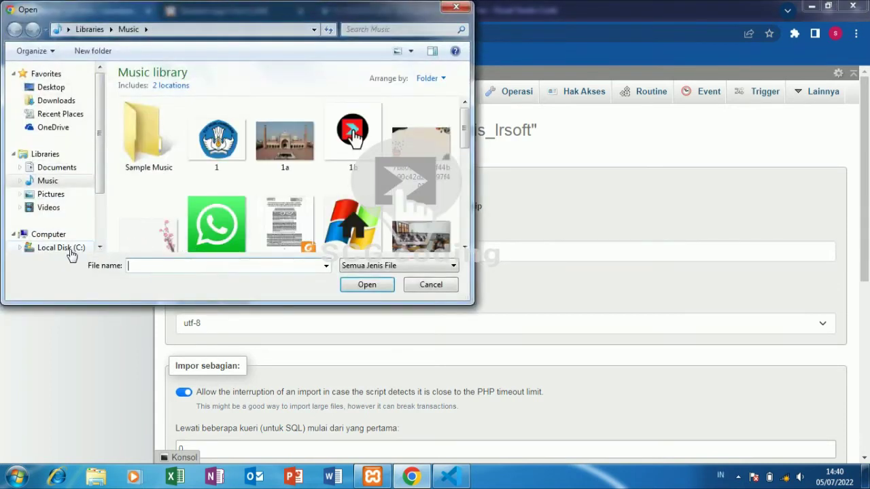
{"action": "left_click", "coordinate": [71, 250]}
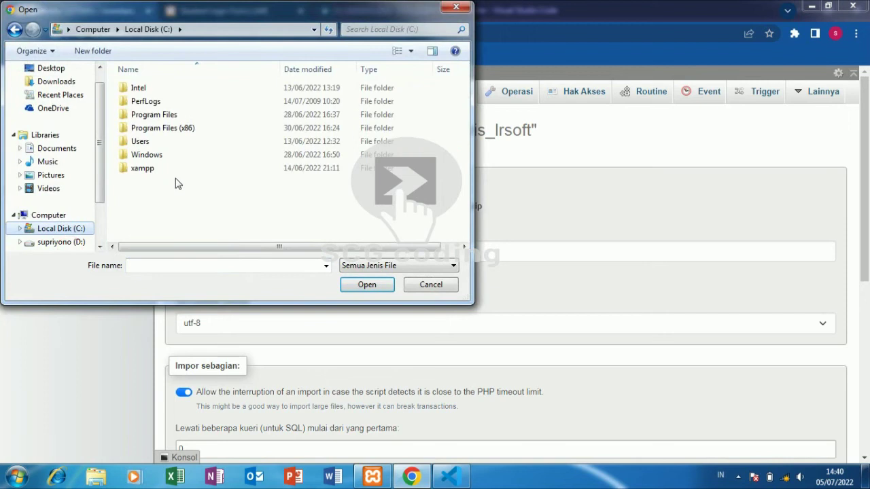
{"action": "left_click", "coordinate": [200, 175]}
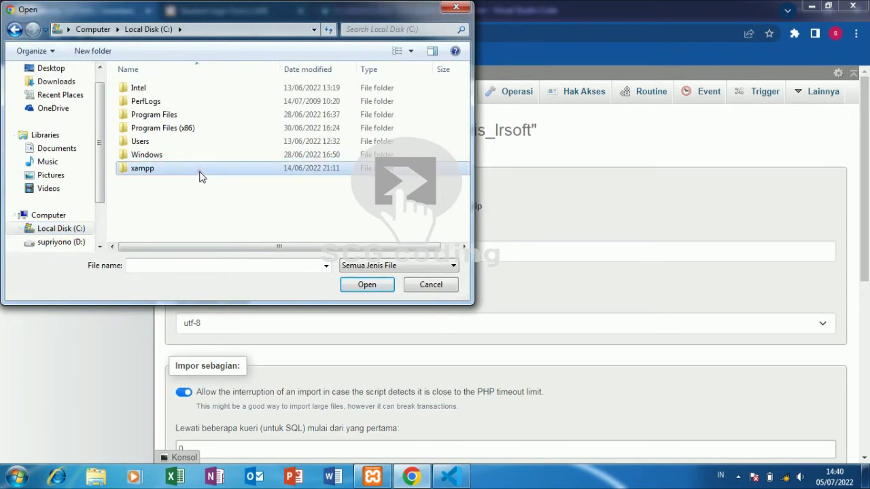
{"action": "double_click", "coordinate": [200, 172]}
{"action": "double_click", "coordinate": [214, 155]}
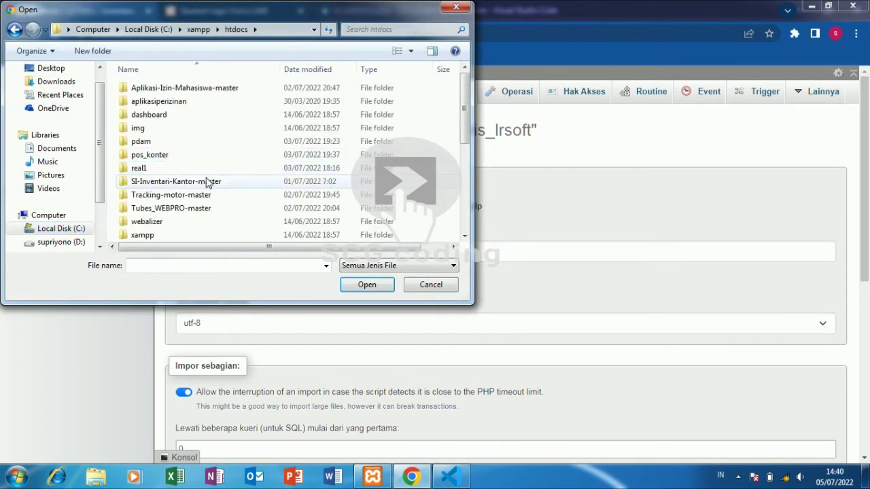
{"action": "left_click", "coordinate": [208, 182]}
{"action": "double_click", "coordinate": [205, 179]}
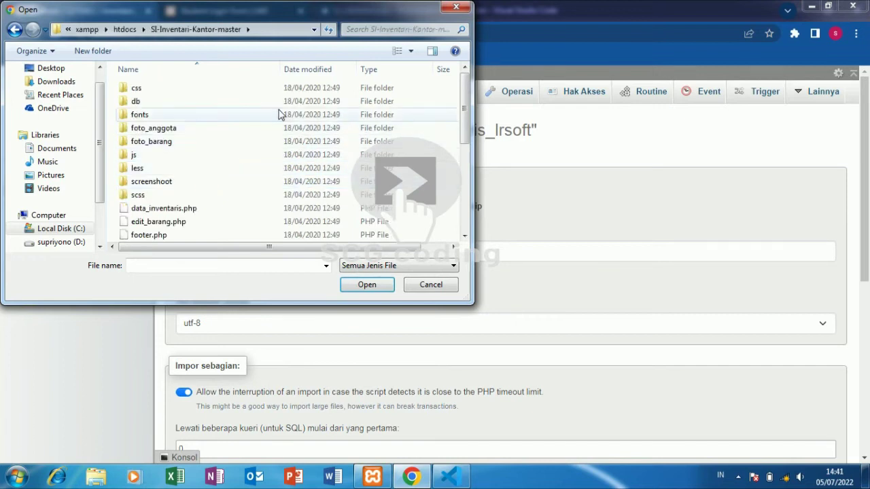
Choose inventaris_lrsoft.sql from the project's db folder and run the import with the default options.
{"action": "mouse_move", "coordinate": [462, 102]}
{"action": "left_mouse_down"}
{"action": "mouse_move", "coordinate": [466, 222]}
{"action": "mouse_move", "coordinate": [465, 108]}
{"action": "left_mouse_up"}
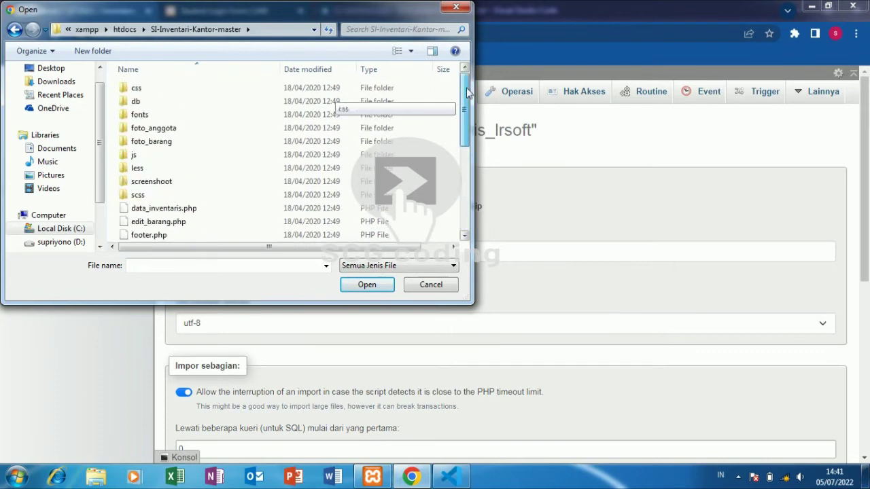
{"action": "double_click", "coordinate": [347, 101]}
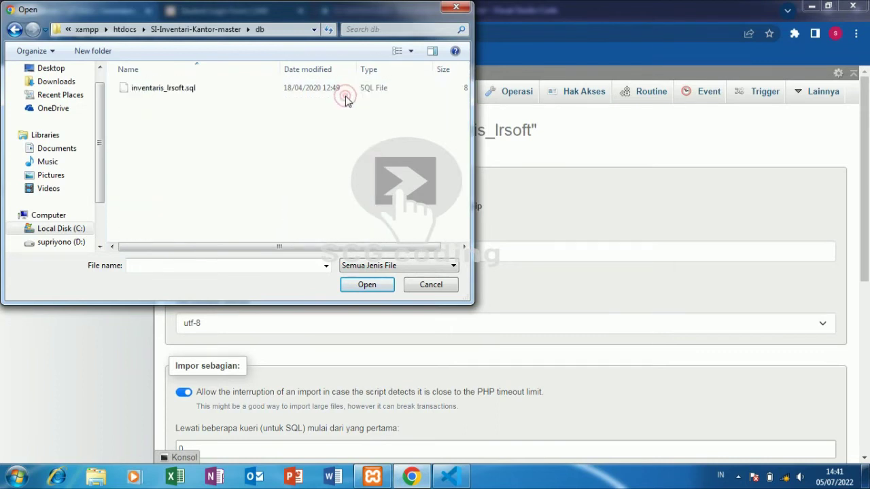
{"action": "left_click", "coordinate": [365, 87]}
{"action": "left_click", "coordinate": [367, 284]}
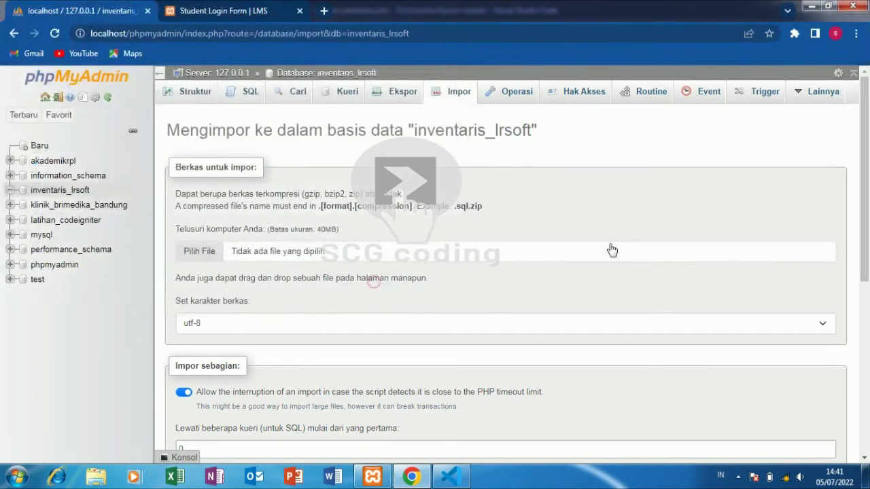
{"action": "scroll", "coordinate": [868, 187], "scroll_direction": "down", "scroll_amount": 5}
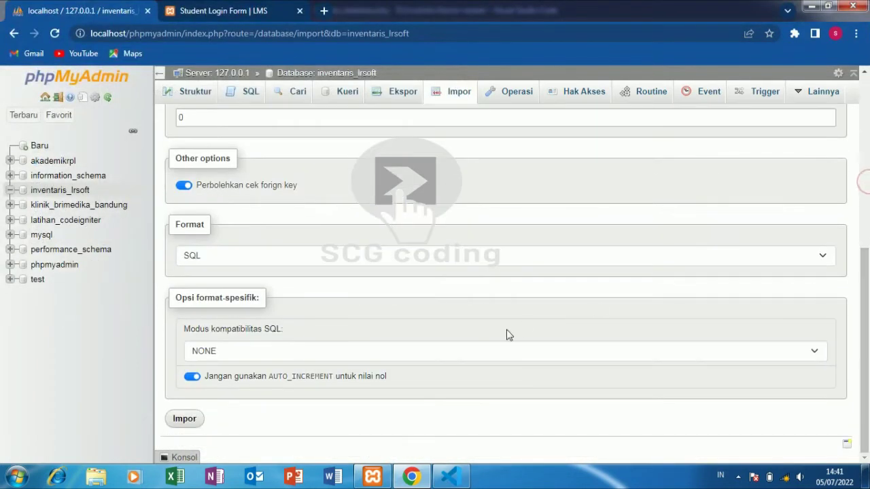
{"action": "left_click", "coordinate": [196, 424]}
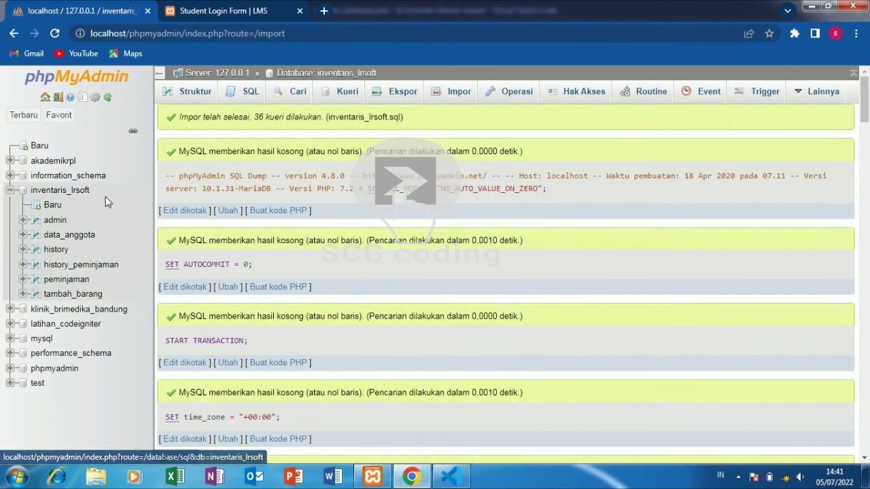
Open the admin table of inventaris_lrsoft and copy the username value from its record.
{"action": "left_click", "coordinate": [52, 222]}
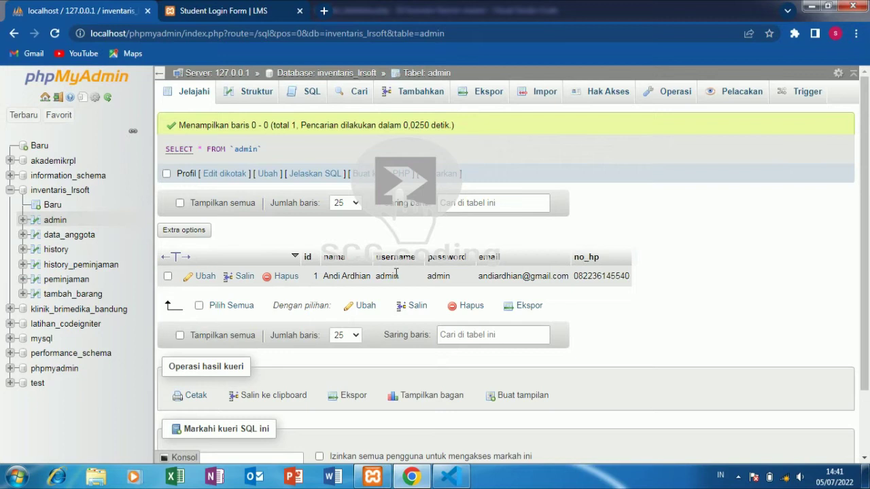
{"action": "double_click", "coordinate": [397, 276]}
{"action": "double_click", "coordinate": [397, 277]}
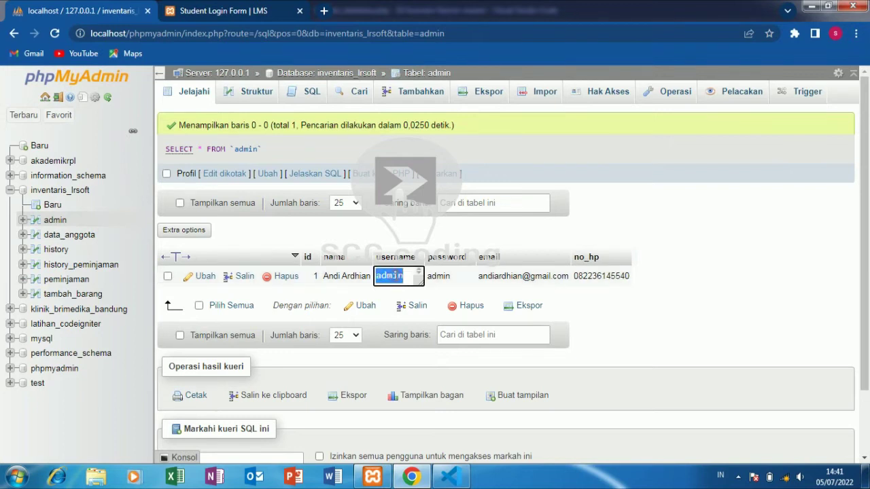
{"action": "right_click", "coordinate": [397, 276]}
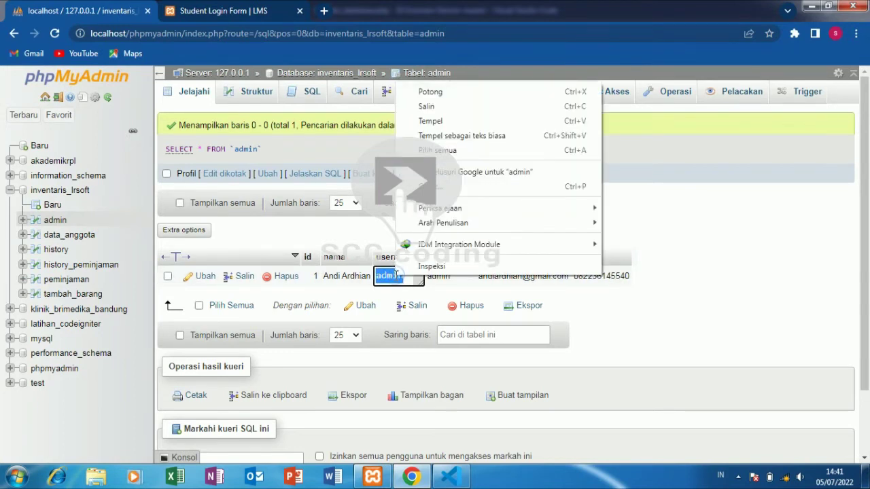
{"action": "left_click", "coordinate": [512, 109]}
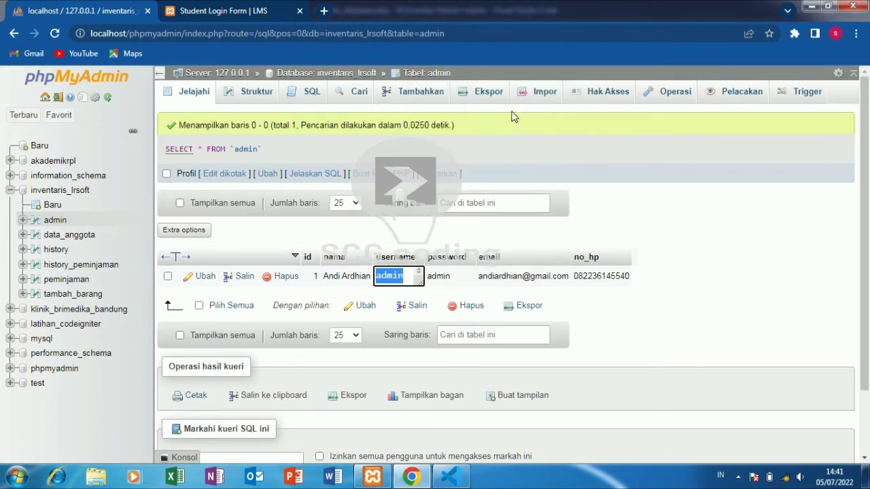
{"action": "left_click", "coordinate": [632, 181]}
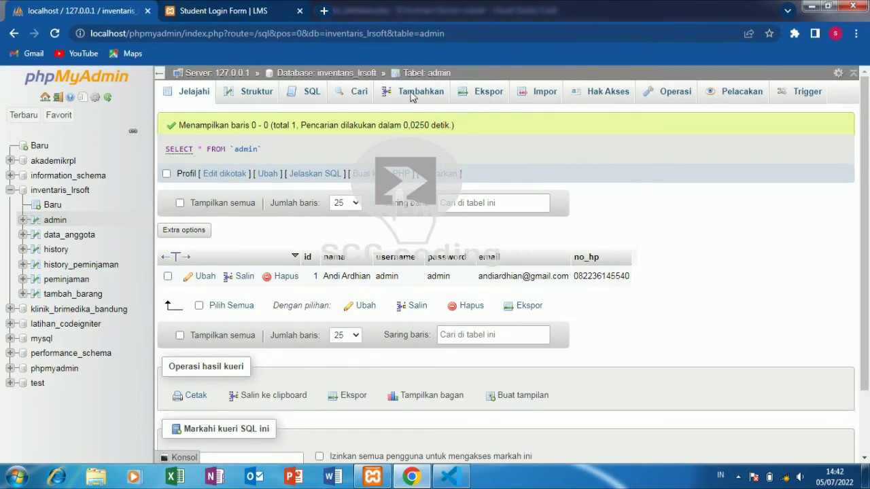
Log in to the inventory site by pasting the copied username and filling in the account password.
{"action": "left_click", "coordinate": [255, 11]}
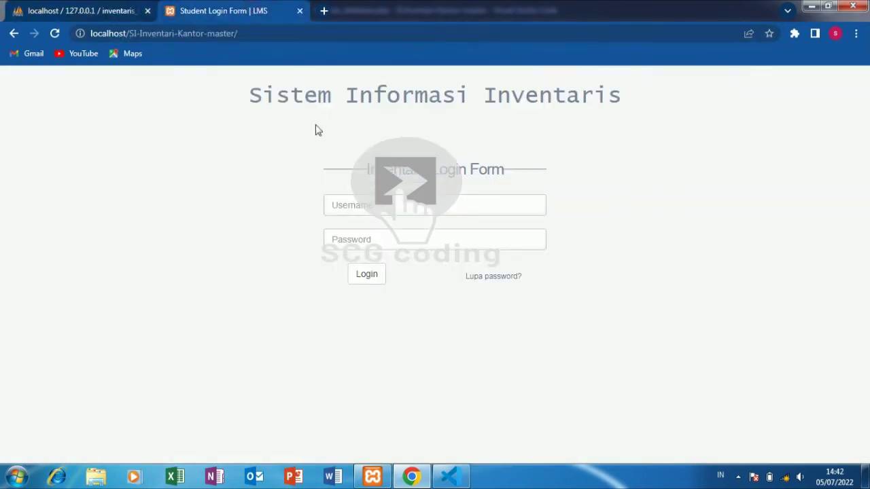
{"action": "right_click", "coordinate": [360, 196]}
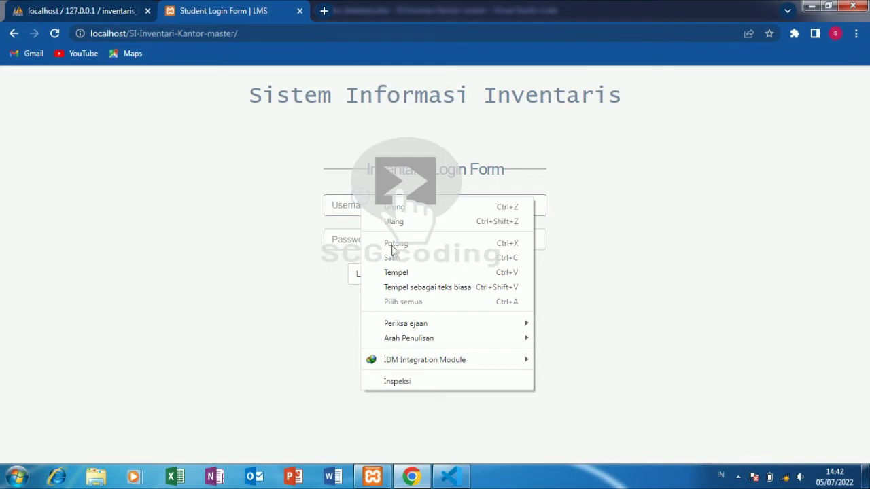
{"action": "left_click", "coordinate": [396, 272]}
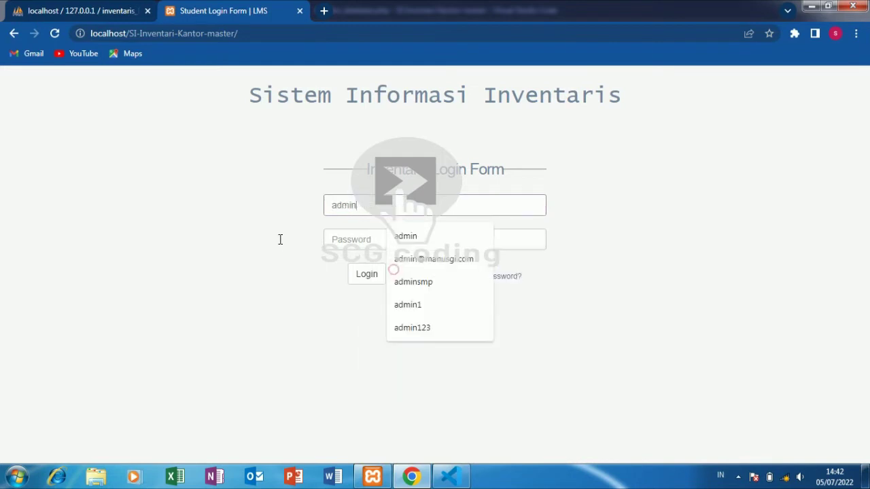
{"action": "right_click", "coordinate": [333, 246]}
{"action": "left_click", "coordinate": [363, 318]}
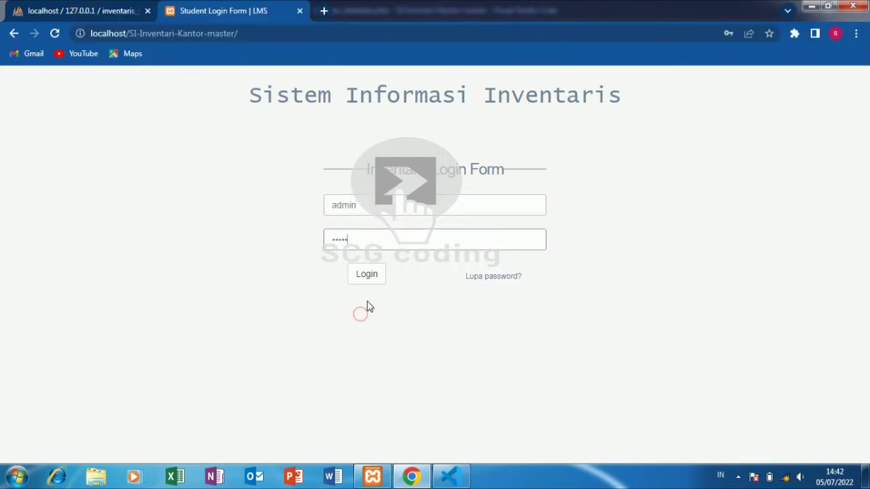
{"action": "left_click", "coordinate": [371, 278]}
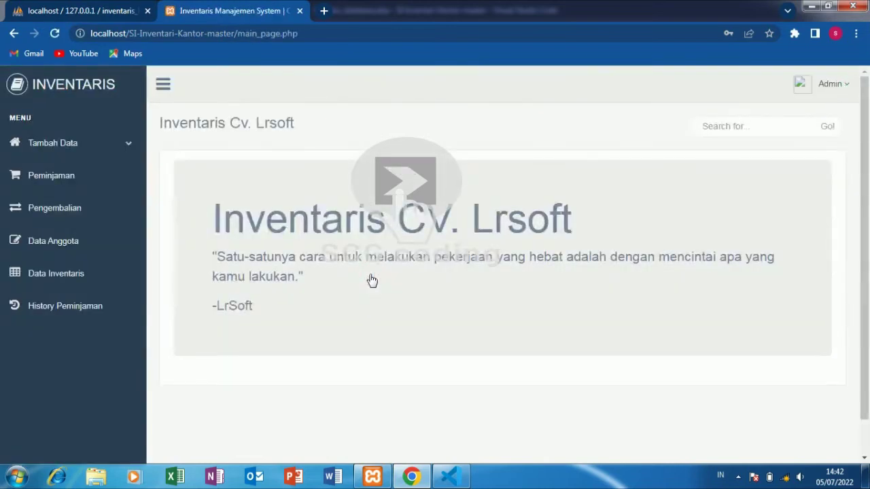
Open the form for adding a member under Tambah Data and copy the word Aggota from its heading.
{"action": "left_click", "coordinate": [111, 149]}
{"action": "left_click", "coordinate": [107, 168]}
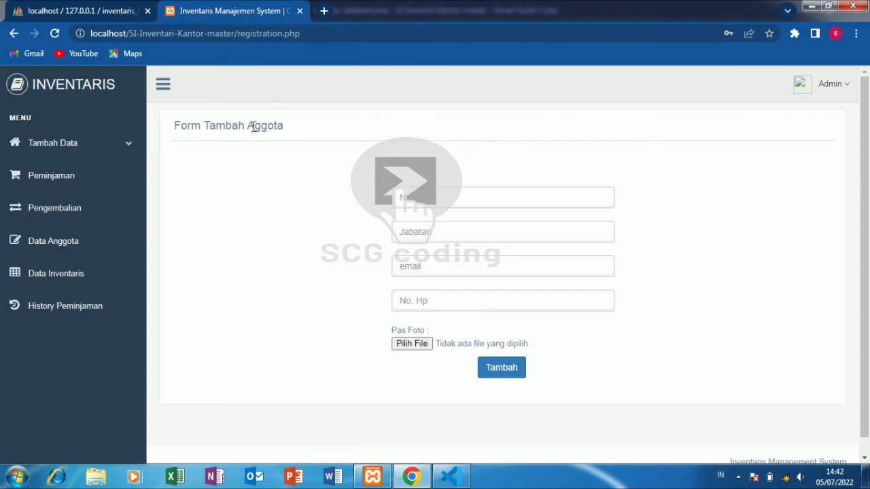
{"action": "left_click_drag", "start_coordinate": [248, 127], "coordinate": [309, 126]}
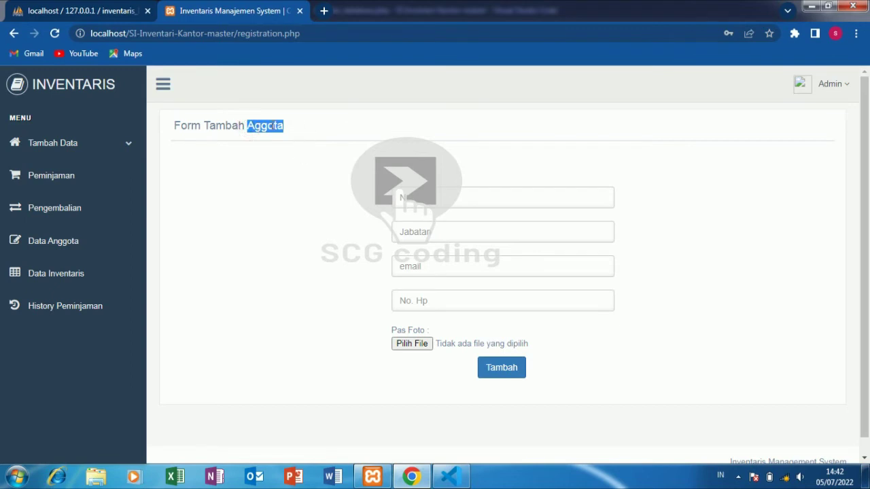
{"action": "right_click", "coordinate": [271, 126]}
{"action": "left_click", "coordinate": [289, 131]}
Fill in the new member's name, replacing the pasted word.
{"action": "right_click", "coordinate": [402, 197]}
{"action": "left_click", "coordinate": [466, 272]}
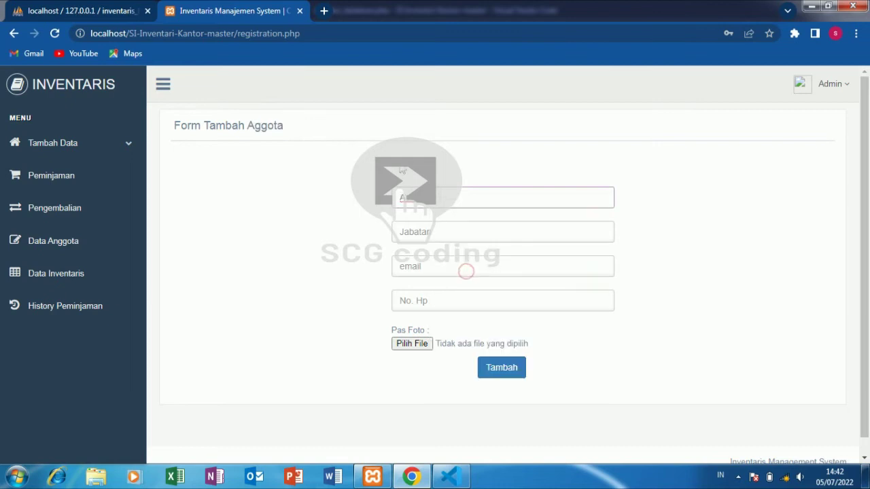
{"action": "key", "text": "BackSpace"}
{"action": "key", "text": "BackSpace"}
{"action": "key", "text": "BackSpace"}
{"action": "key", "text": "BackSpace"}
{"action": "key", "text": "BackSpace"}
{"action": "key", "text": "BackSpace"}
{"action": "type", "text": "a"}
{"action": "key", "text": "ctrl+a"}
{"action": "type", "text": "A"}
Set the member's Jabatan to Aggota and fill in the member's e-mail address.
{"action": "right_click", "coordinate": [441, 232]}
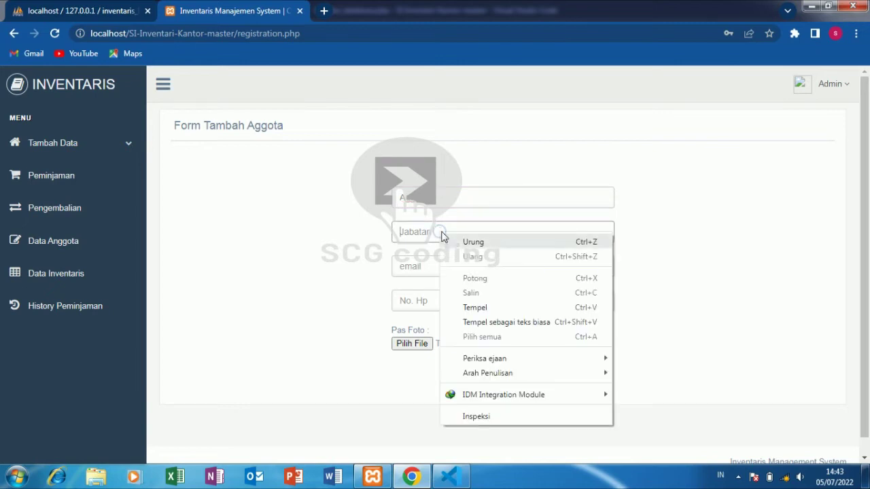
{"action": "left_click", "coordinate": [478, 306]}
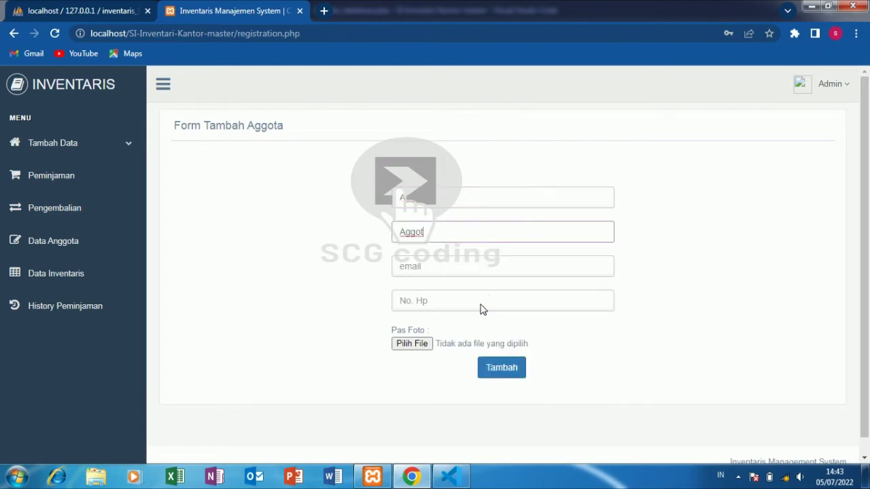
{"action": "right_click", "coordinate": [424, 265]}
{"action": "left_click", "coordinate": [461, 338]}
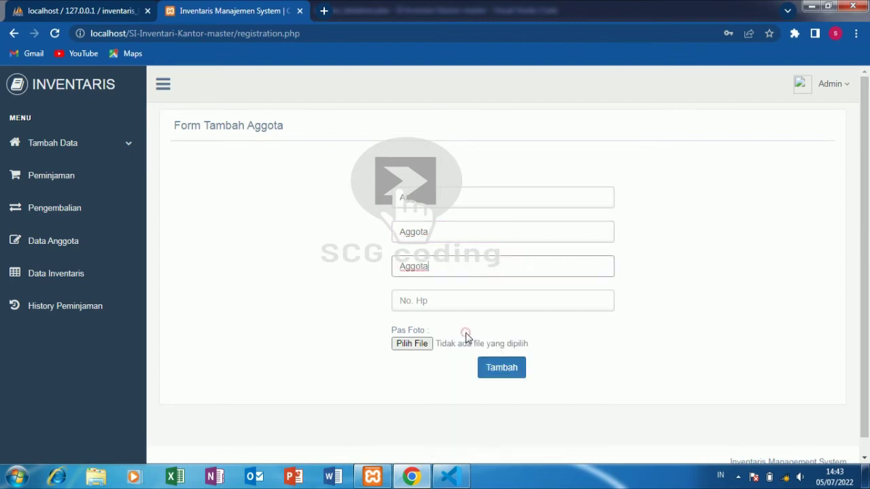
{"action": "type", "text": "1"}
{"action": "type", "text": "@gmail.com"}
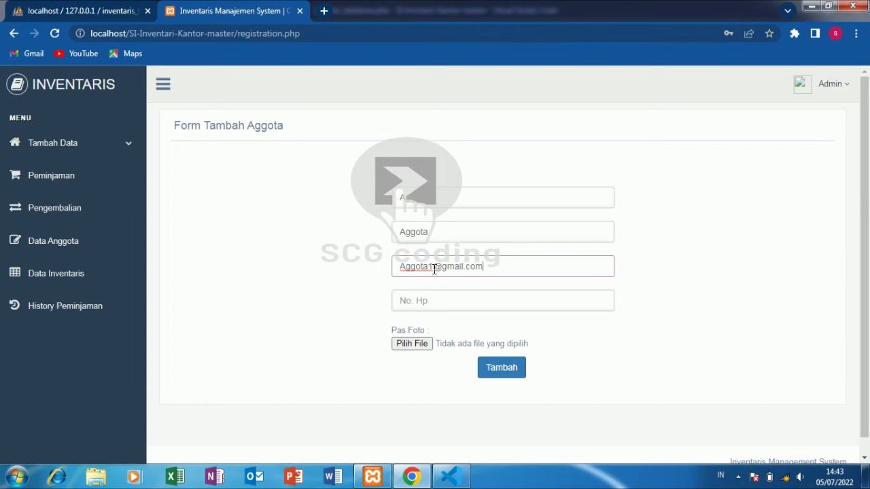
Fill in the new member's phone number in the No. Hp field of the member form.
{"action": "left_click", "coordinate": [454, 197]}
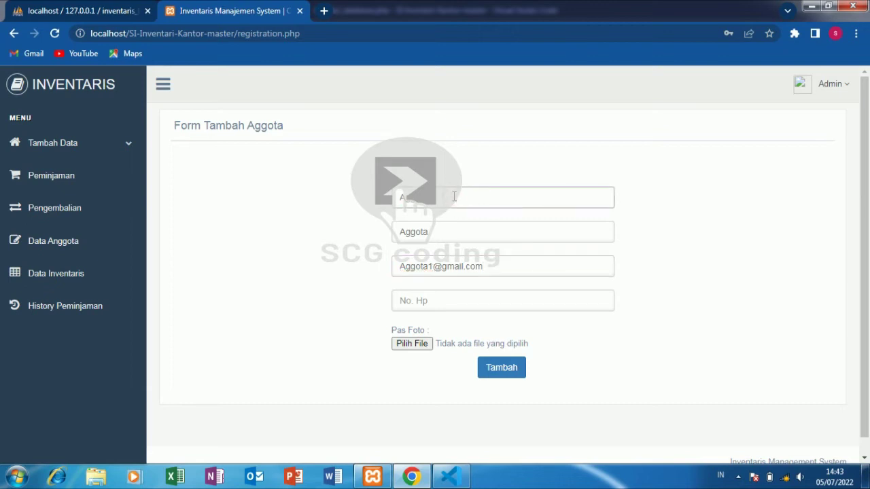
{"action": "left_click", "coordinate": [423, 301]}
{"action": "type", "text": "0865433"}
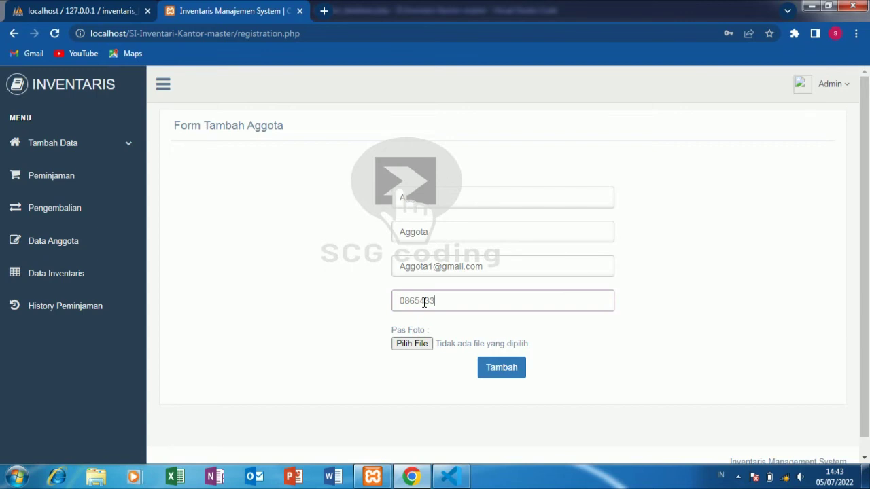
Attach the picture 1b from the Music library as the Pas Foto and submit the new member.
{"action": "left_click", "coordinate": [411, 345]}
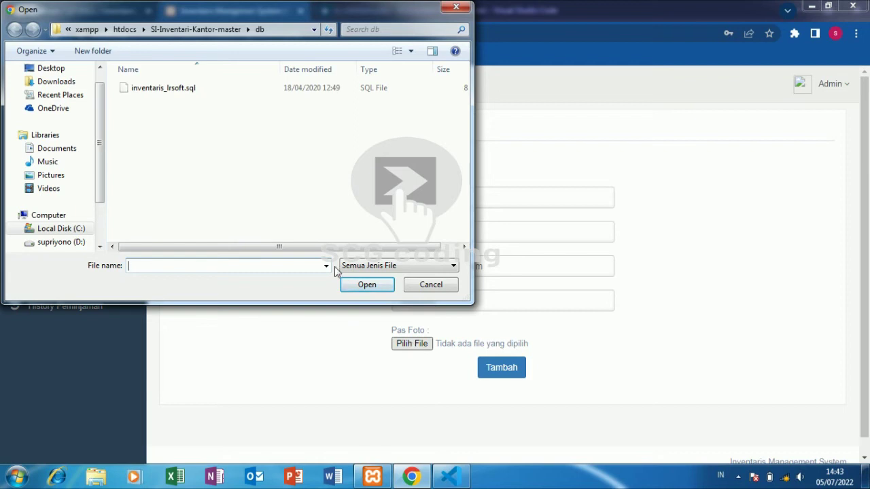
{"action": "left_click", "coordinate": [68, 163]}
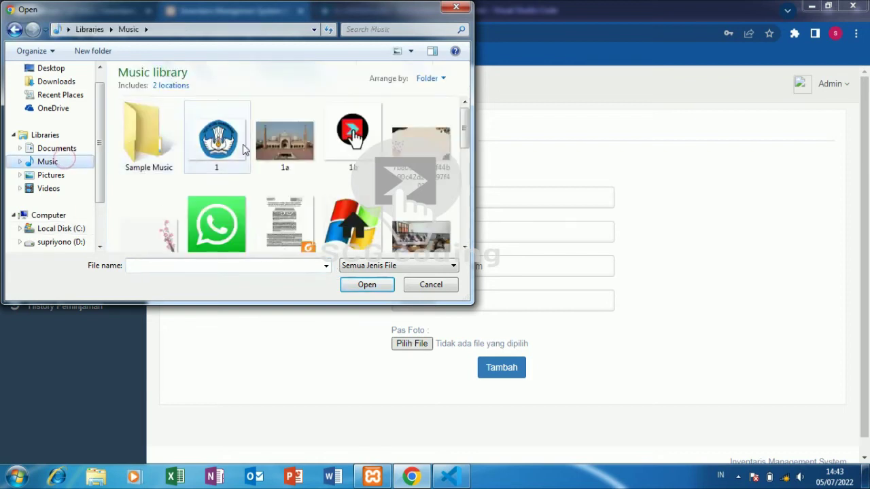
{"action": "left_click", "coordinate": [331, 142]}
{"action": "left_click", "coordinate": [365, 284]}
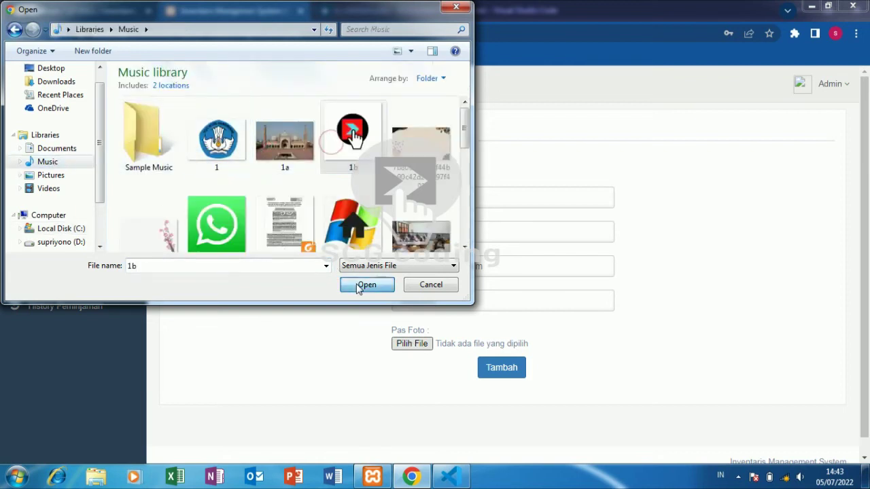
{"action": "left_click", "coordinate": [501, 369]}
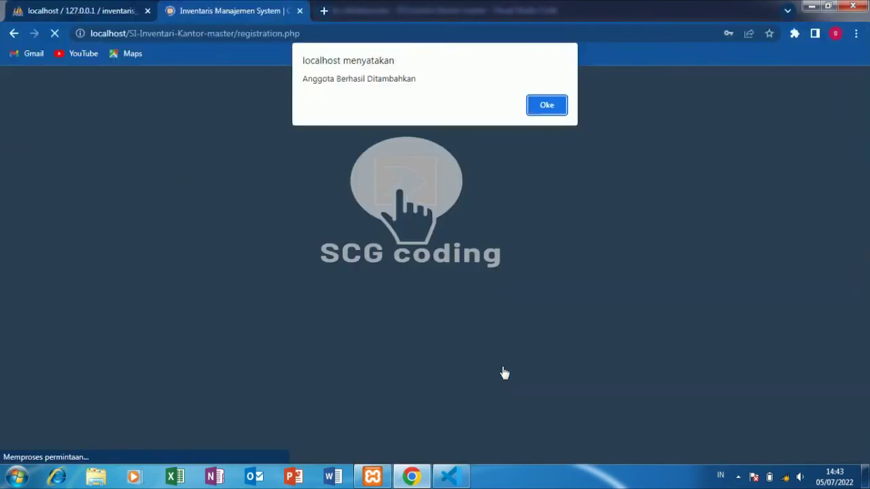
{"action": "left_click", "coordinate": [550, 106]}
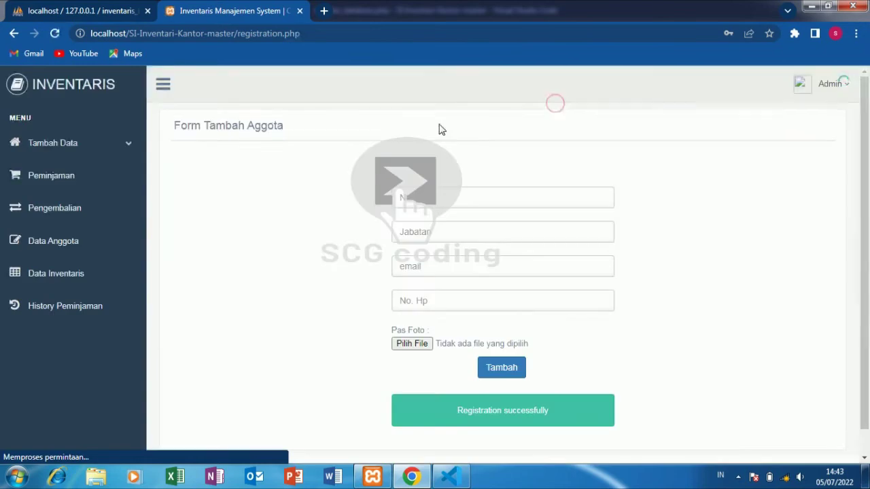
Look over the Tambah barang form with its category choices and the Data Anggota member list.
{"action": "left_click", "coordinate": [129, 148]}
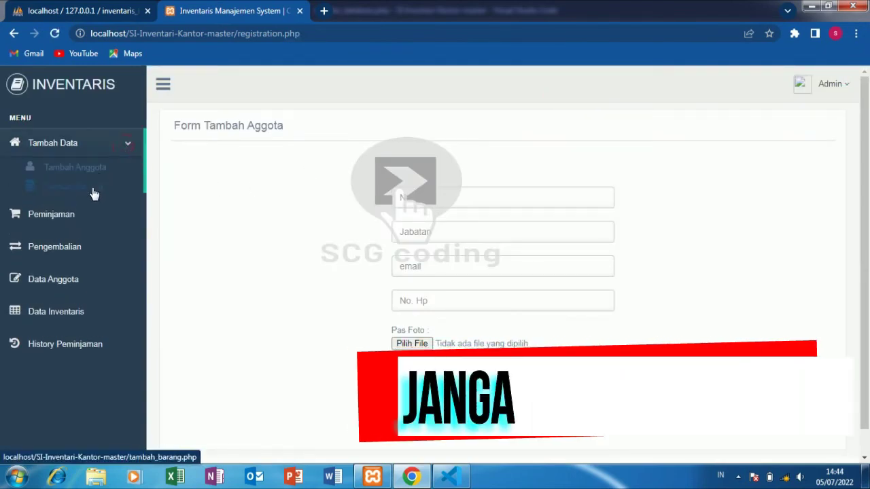
{"action": "left_click", "coordinate": [94, 192]}
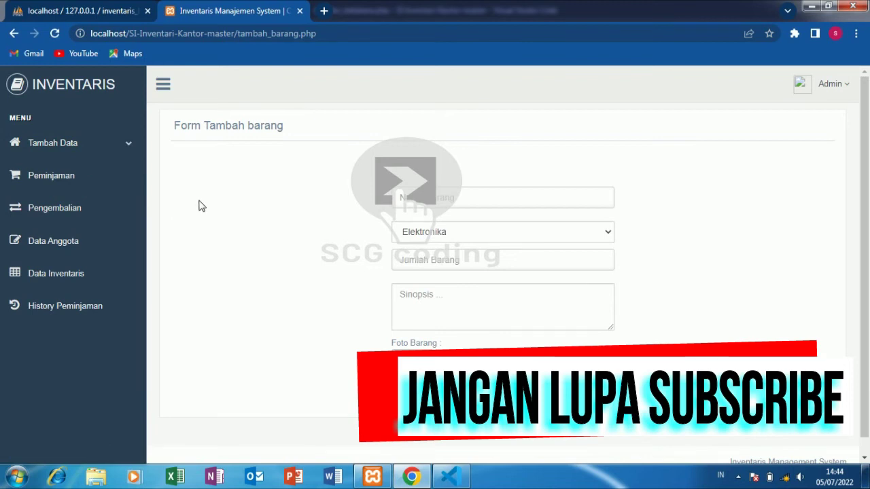
{"action": "left_click", "coordinate": [455, 231]}
{"action": "left_click", "coordinate": [455, 231]}
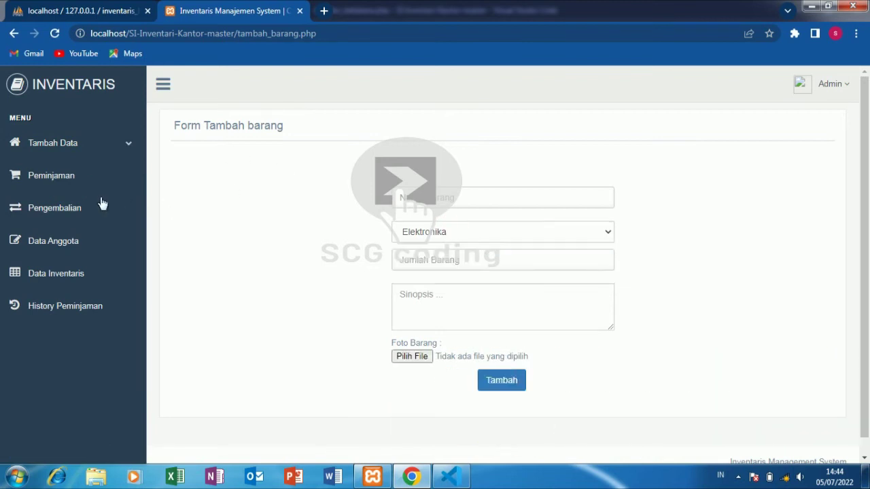
{"action": "left_click", "coordinate": [81, 242]}
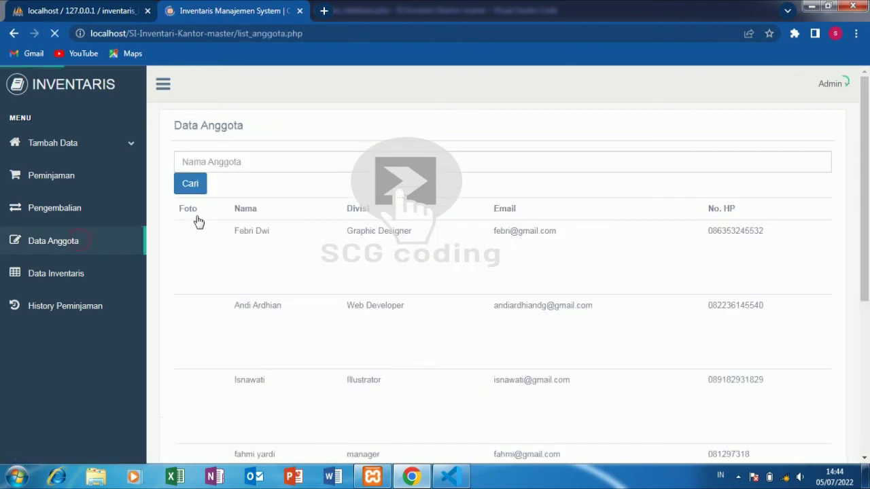
{"action": "mouse_move", "coordinate": [866, 126]}
{"action": "left_mouse_down"}
{"action": "mouse_move", "coordinate": [867, 260]}
{"action": "mouse_move", "coordinate": [866, 121]}
{"action": "left_mouse_up"}
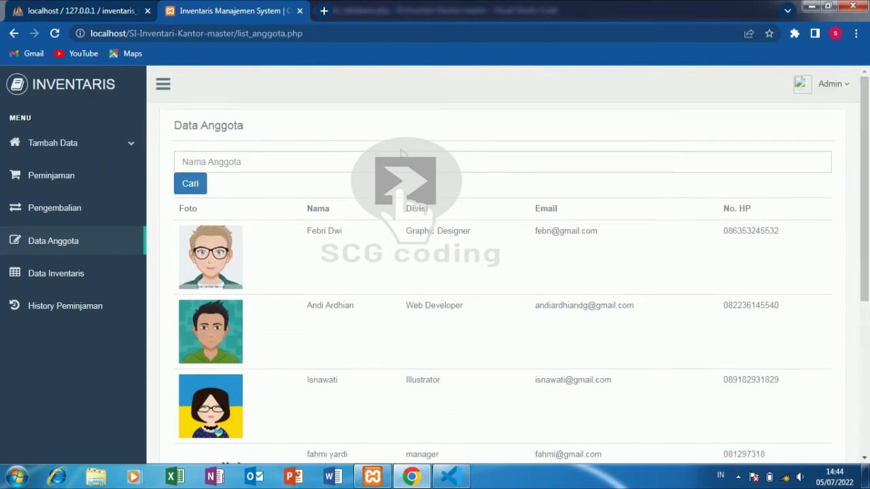
Start a loan in the Peminjaman form for the newly added member, with planned return date 07/07/2022.
{"action": "left_click", "coordinate": [85, 182]}
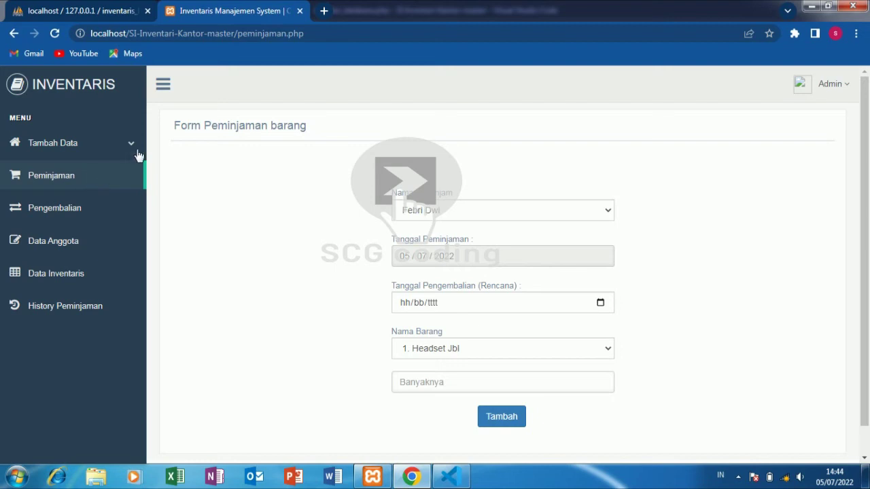
{"action": "left_click", "coordinate": [428, 212]}
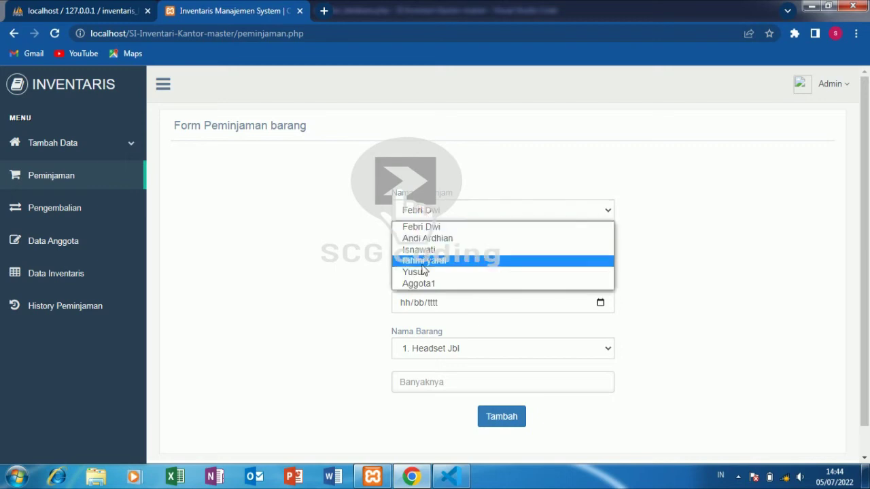
{"action": "left_click", "coordinate": [418, 283]}
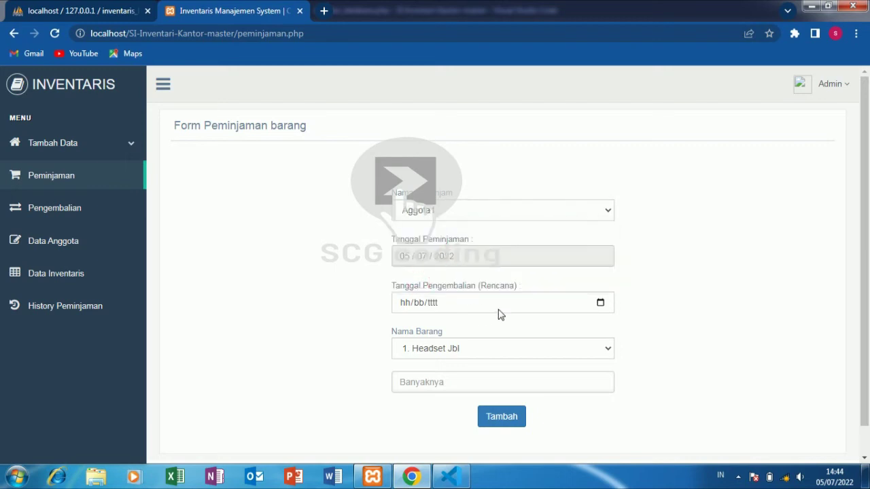
{"action": "left_click", "coordinate": [609, 303]}
{"action": "left_click", "coordinate": [600, 303]}
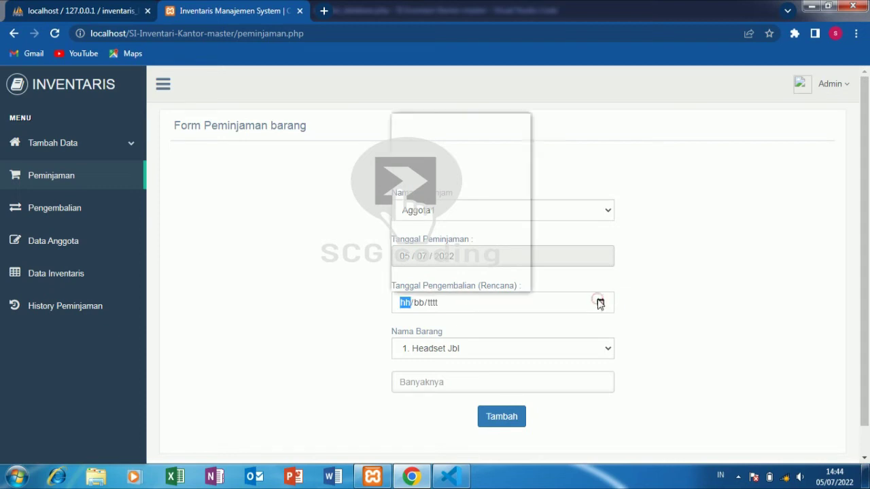
{"action": "left_click", "coordinate": [460, 187]}
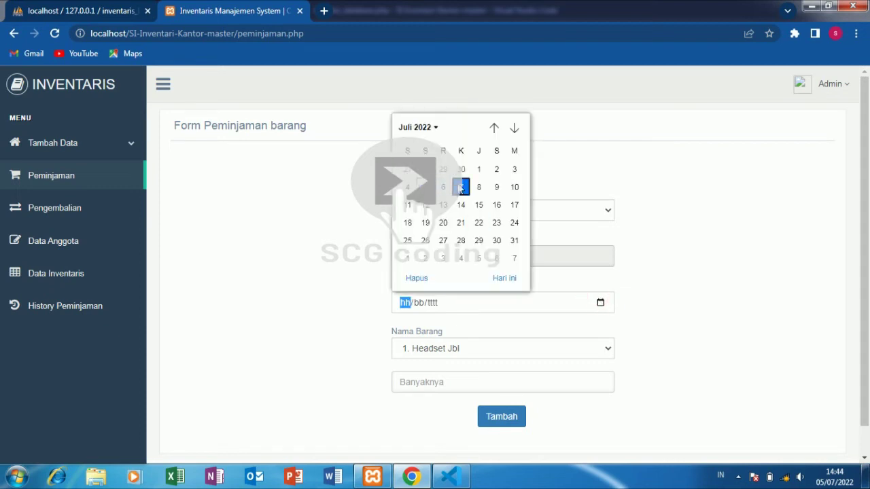
Set the borrowed item to Laptop with a quantity of 5 and submit the loan.
{"action": "left_click", "coordinate": [506, 349]}
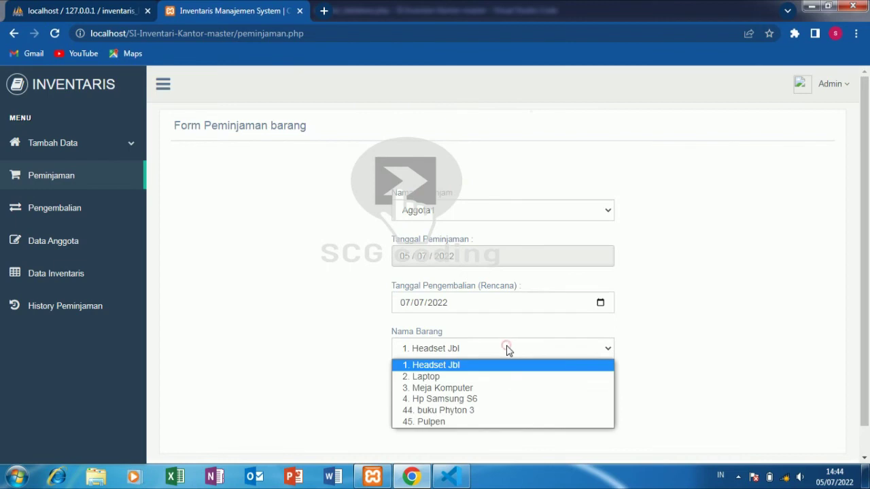
{"action": "left_click", "coordinate": [489, 377]}
{"action": "left_click", "coordinate": [486, 382]}
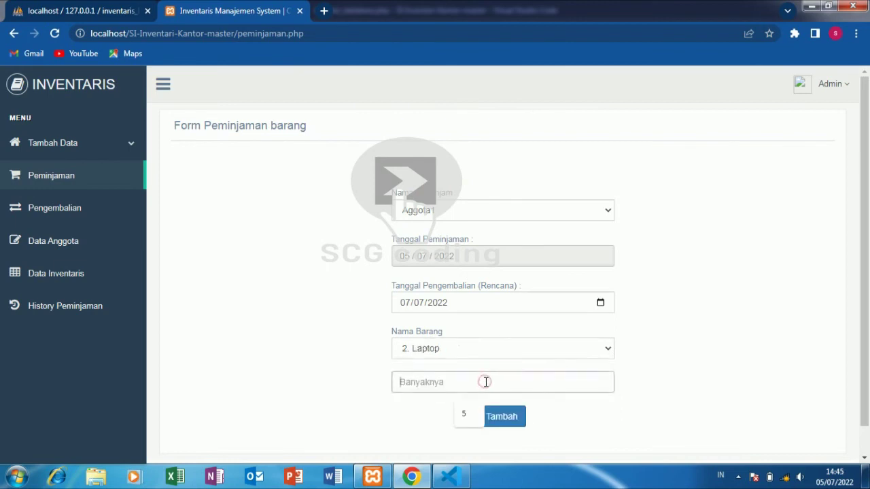
{"action": "left_click", "coordinate": [464, 416]}
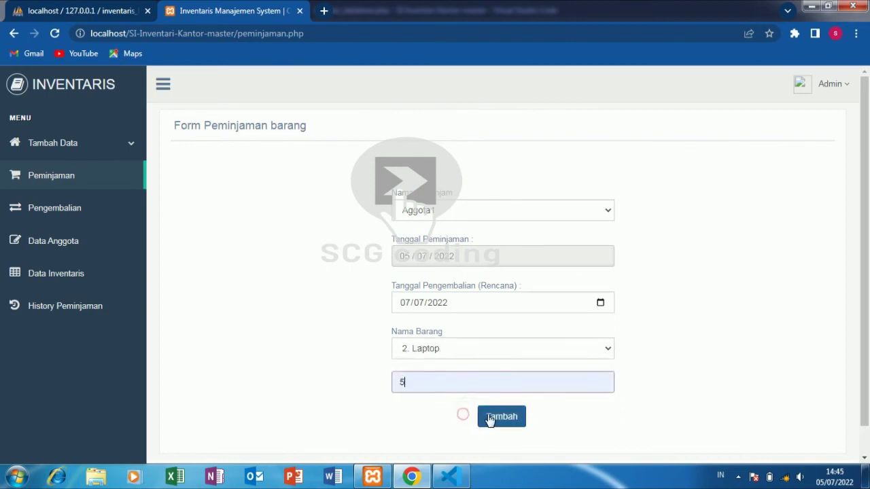
{"action": "left_click", "coordinate": [501, 417]}
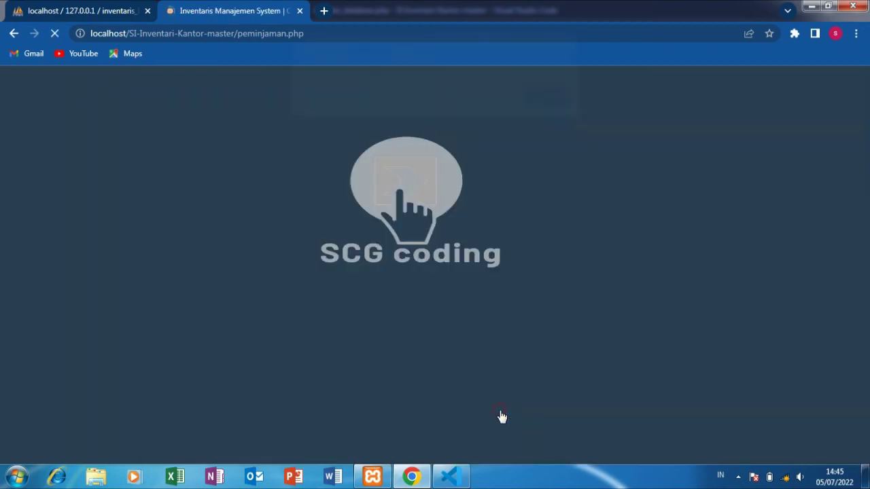
{"action": "left_click", "coordinate": [546, 107]}
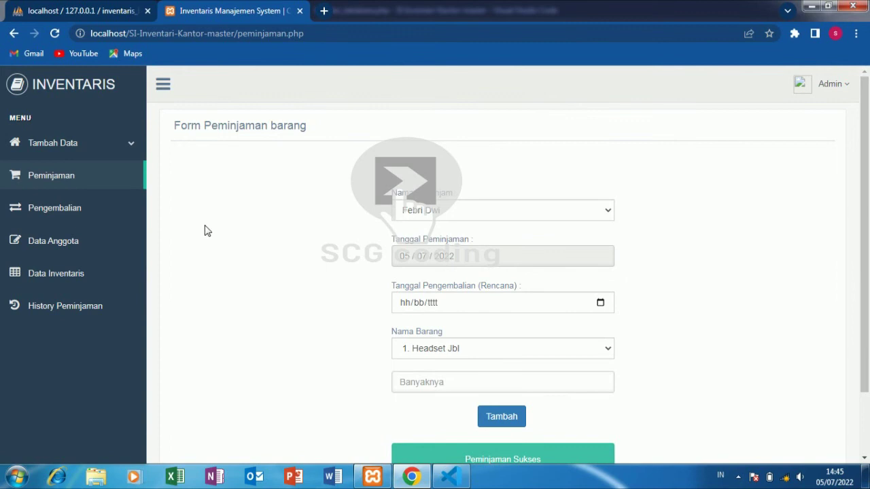
Select the new member's laptop loan in the Pengembalian form and return the borrowed items.
{"action": "left_click", "coordinate": [106, 212]}
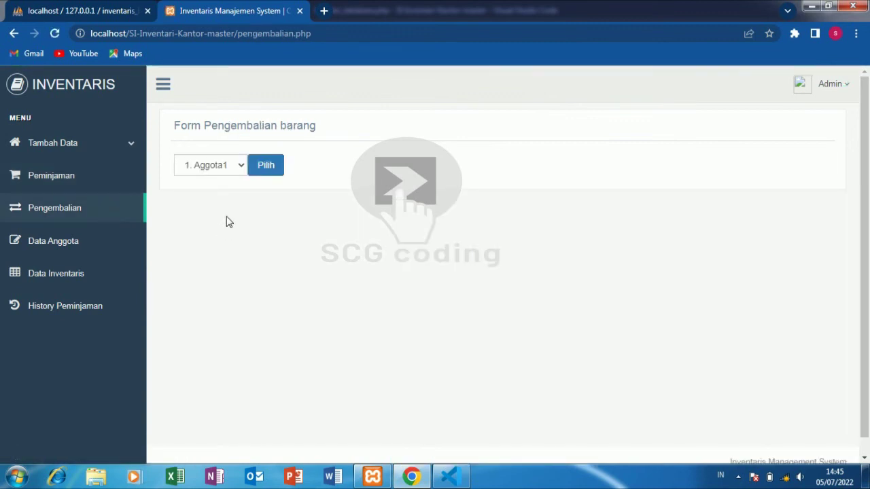
{"action": "left_click", "coordinate": [216, 167]}
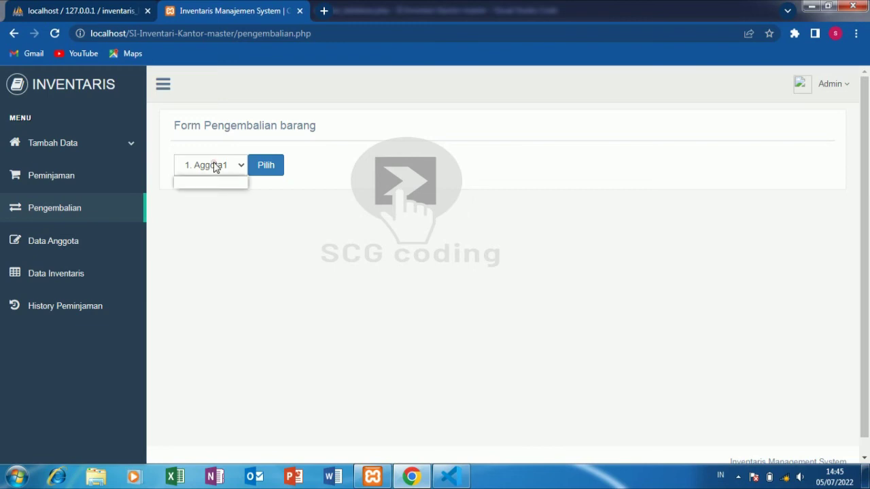
{"action": "left_click", "coordinate": [266, 166]}
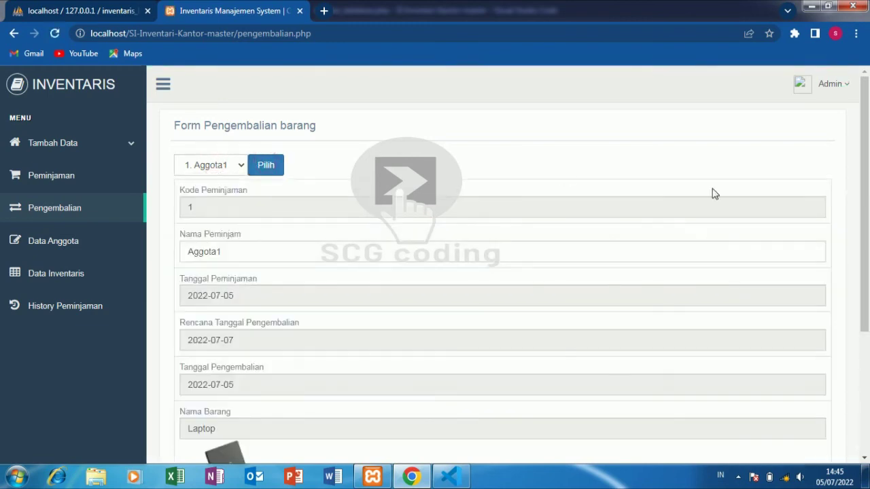
{"action": "left_click_drag", "start_coordinate": [866, 173], "coordinate": [868, 299]}
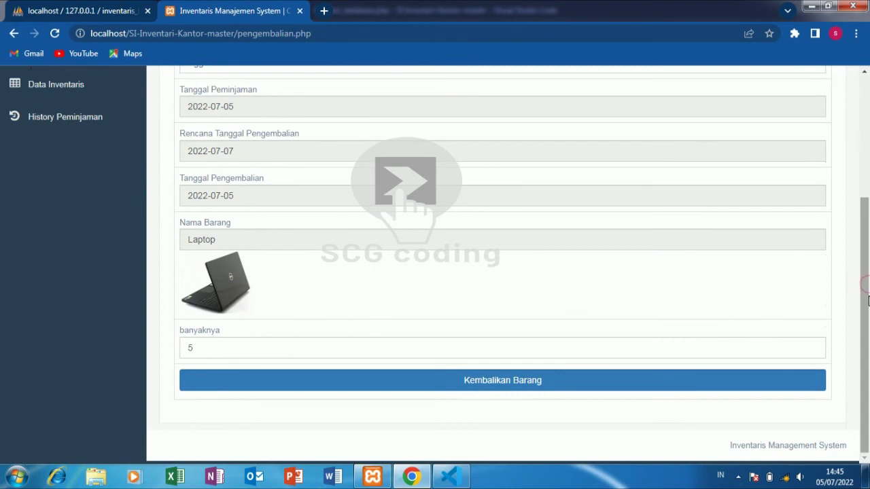
{"action": "left_click", "coordinate": [554, 386]}
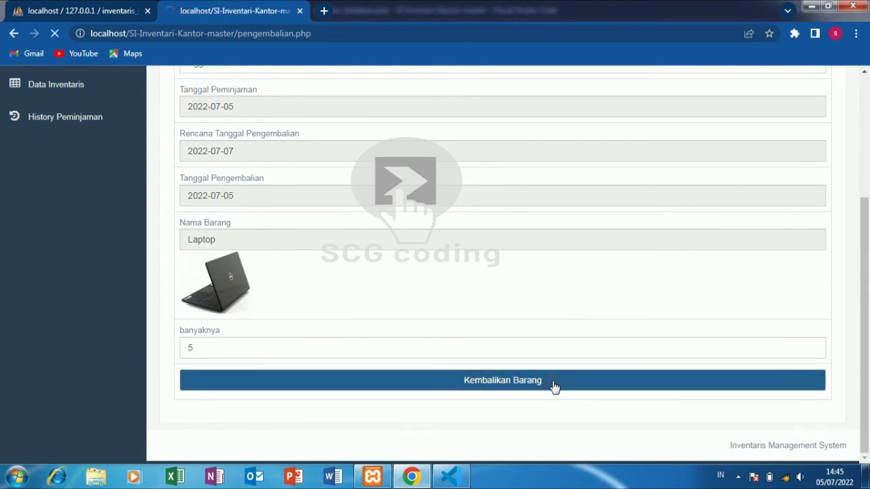
{"action": "left_click", "coordinate": [551, 103]}
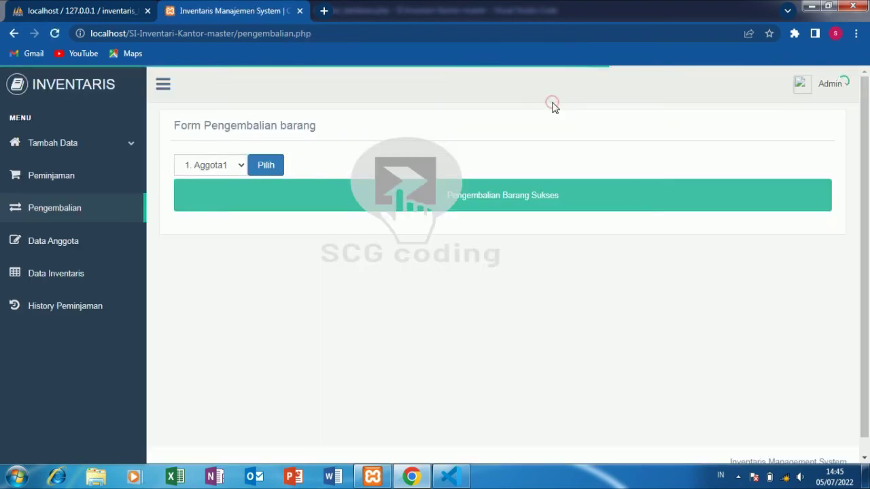
Examine the Data Anggota list, the Data Inventaris stock list and the History Peminjaman loan records.
{"action": "left_click", "coordinate": [101, 245]}
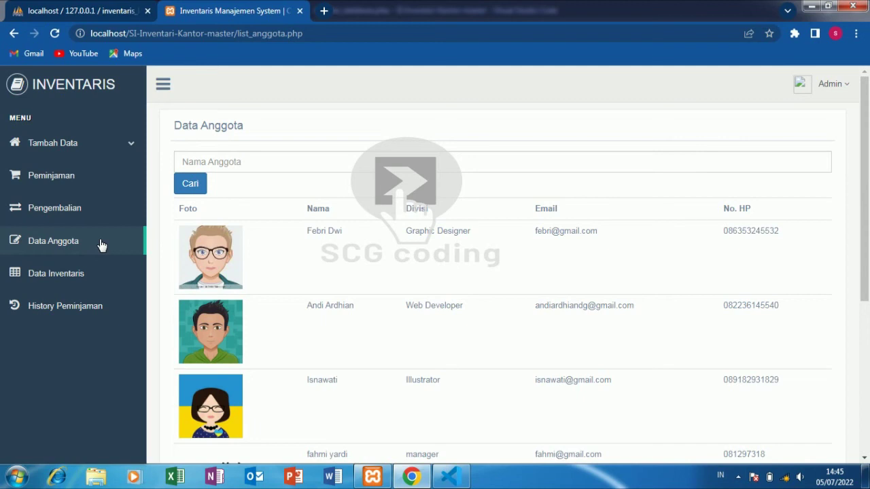
{"action": "left_click", "coordinate": [93, 284]}
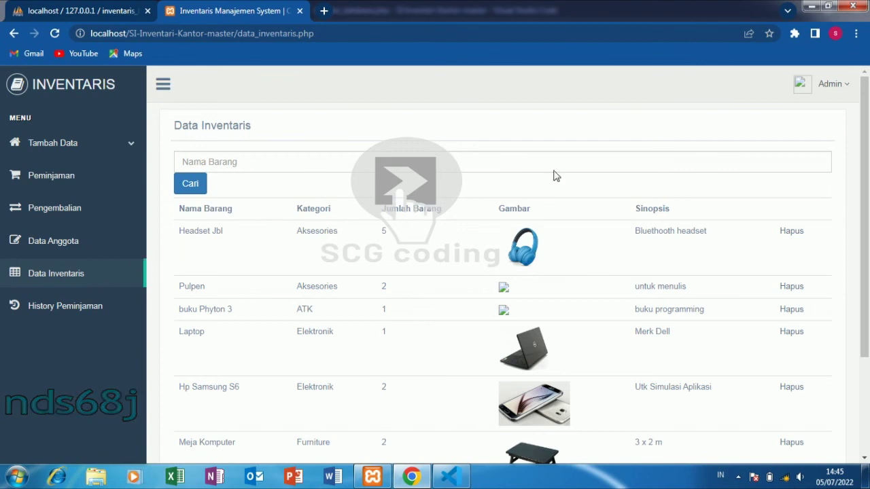
{"action": "scroll", "coordinate": [868, 277], "scroll_direction": "down", "scroll_amount": 2}
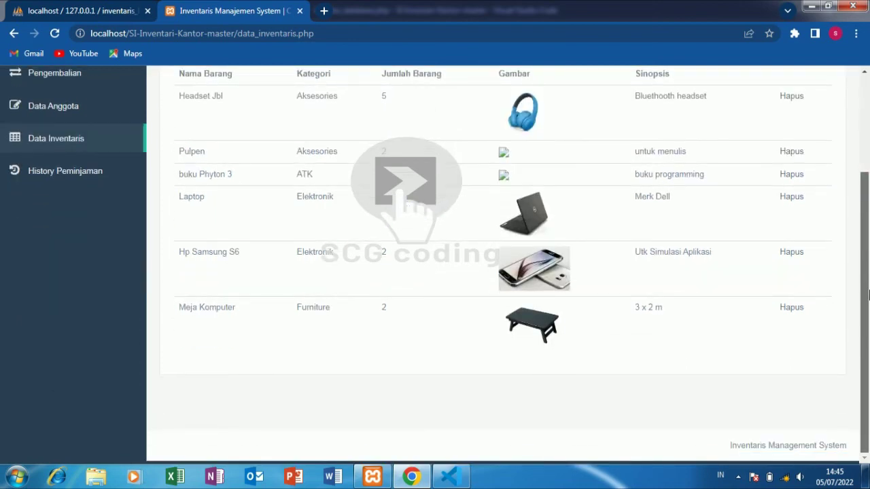
{"action": "left_click_drag", "start_coordinate": [867, 293], "coordinate": [868, 197]}
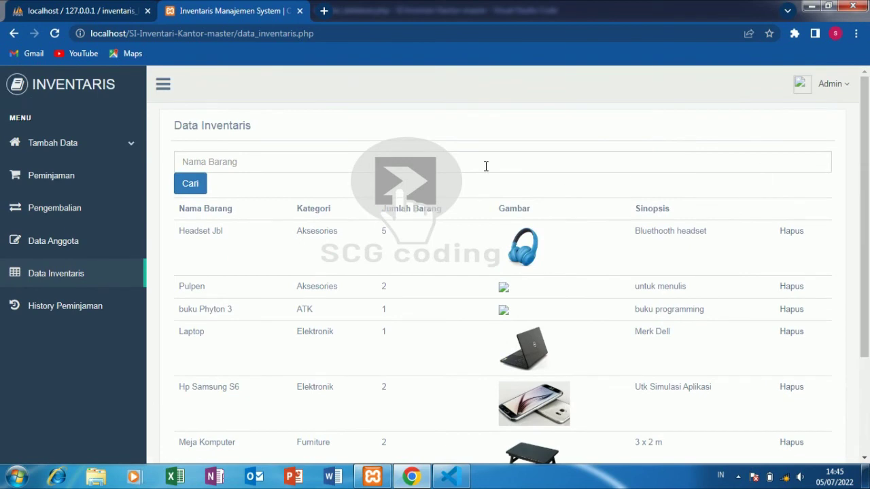
{"action": "left_click", "coordinate": [114, 312]}
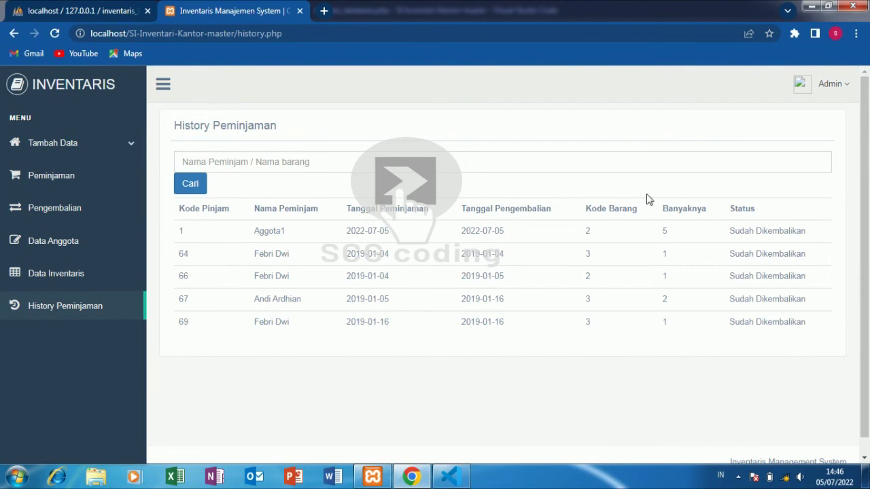
Compare the Data Anggota member list with the data_anggota table of the inventaris_lrsoft database in phpMyAdmin.
{"action": "left_click", "coordinate": [112, 249]}
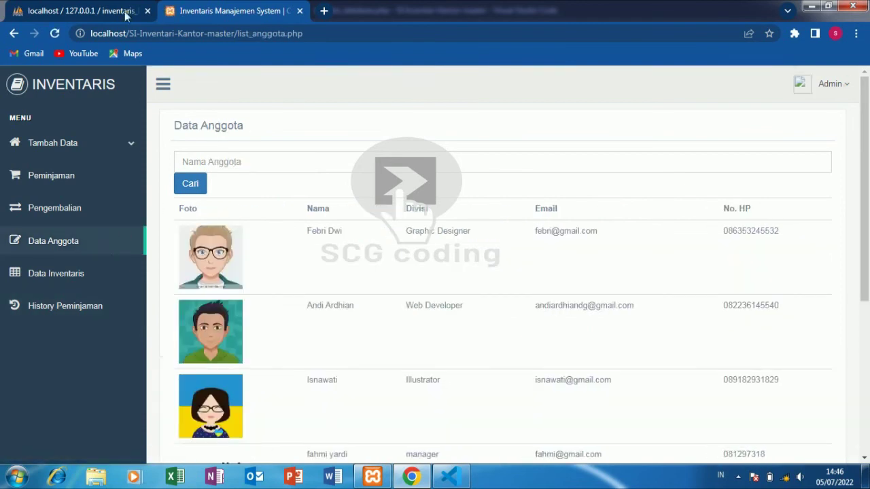
{"action": "left_click", "coordinate": [97, 11]}
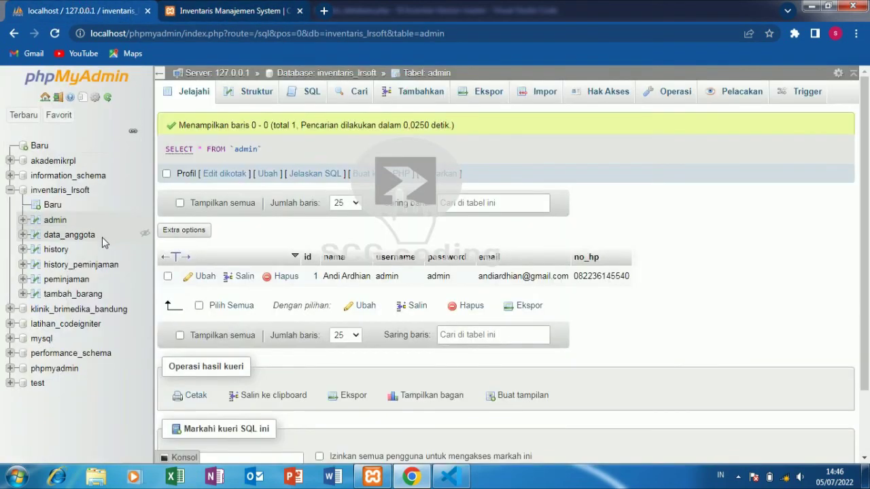
{"action": "left_click", "coordinate": [82, 235]}
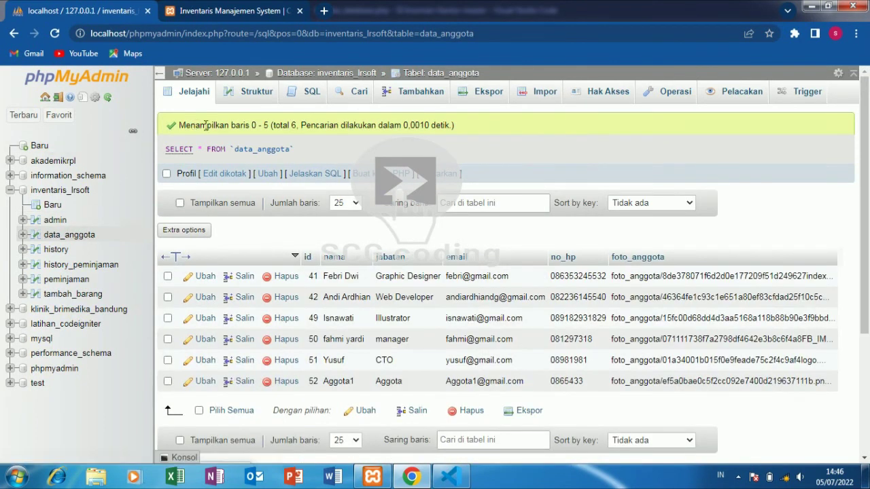
{"action": "left_click", "coordinate": [274, 5]}
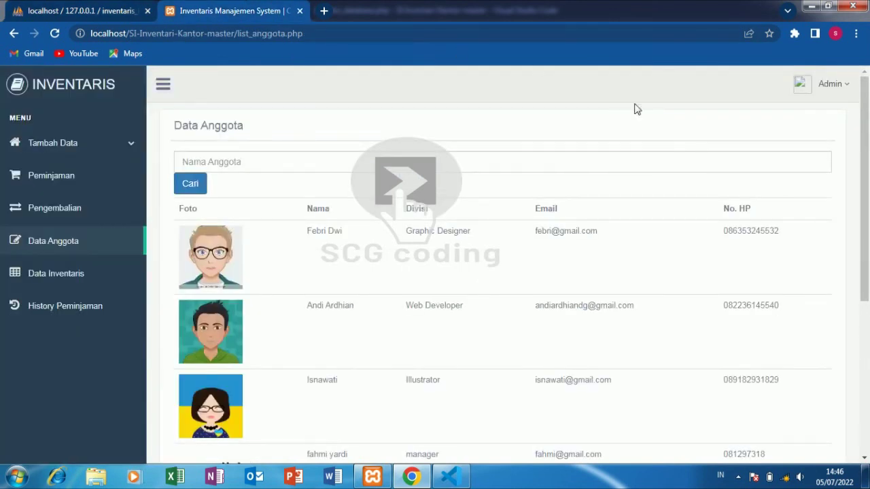
{"action": "left_click", "coordinate": [830, 83]}
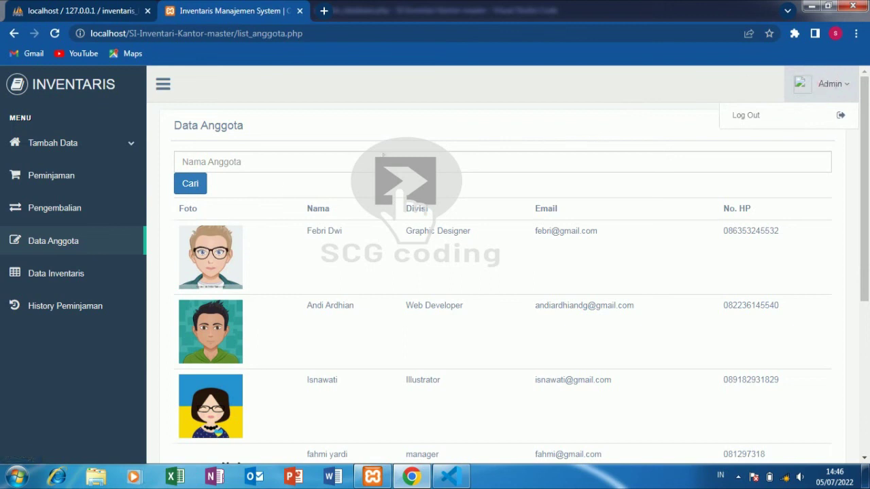
Fill in the Tambah Barang form for a new item named komputer with quantity 67 and synopsis biasa.
{"action": "left_click", "coordinate": [86, 142]}
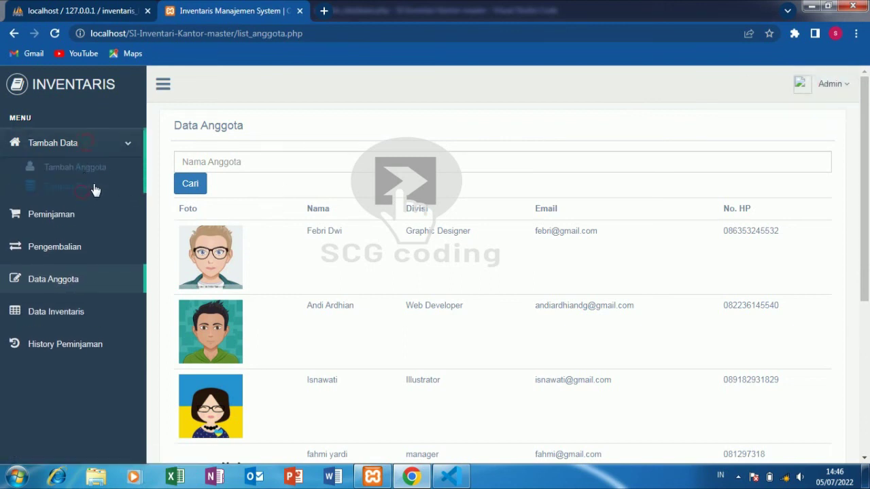
{"action": "left_click", "coordinate": [95, 189]}
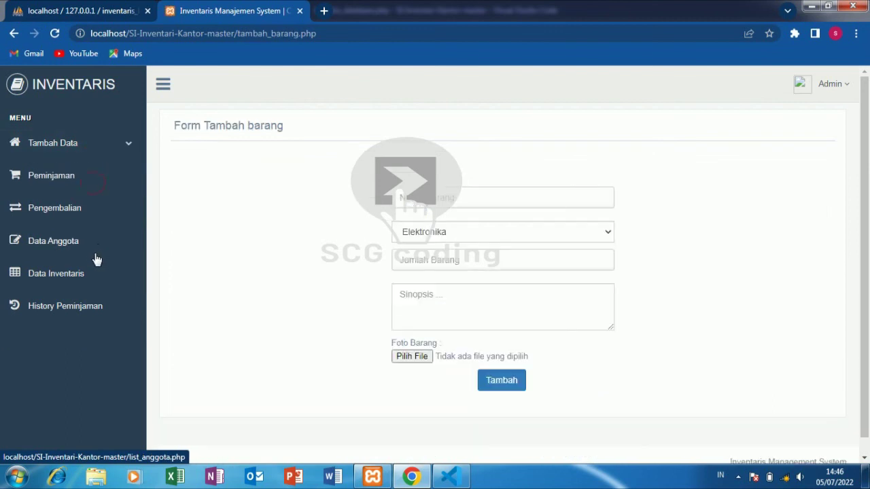
{"action": "left_click", "coordinate": [401, 195]}
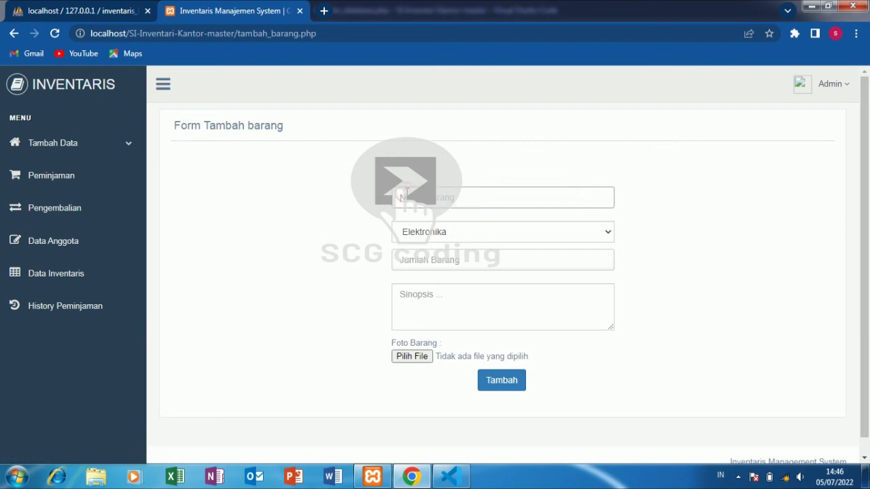
{"action": "type", "text": "k"}
{"action": "type", "text": "5"}
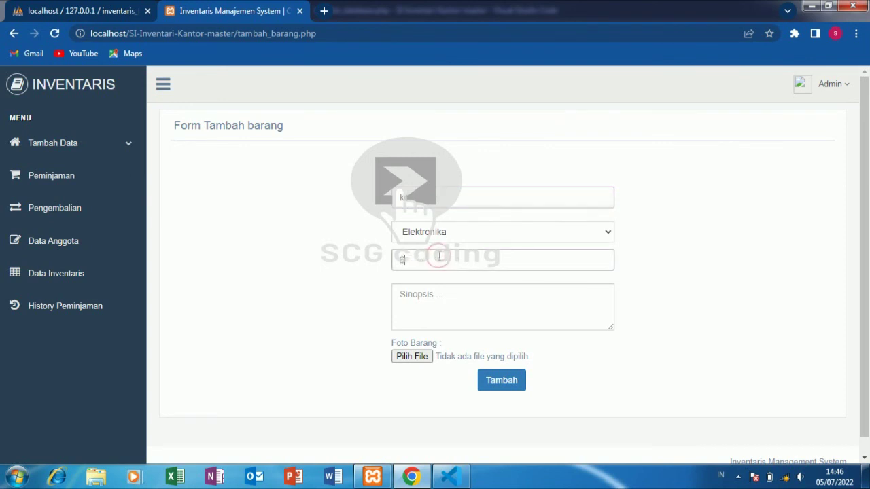
{"action": "type", "text": "7"}
{"action": "left_click", "coordinate": [440, 291]}
{"action": "type", "text": "bl"}
{"action": "type", "text": "asa"}
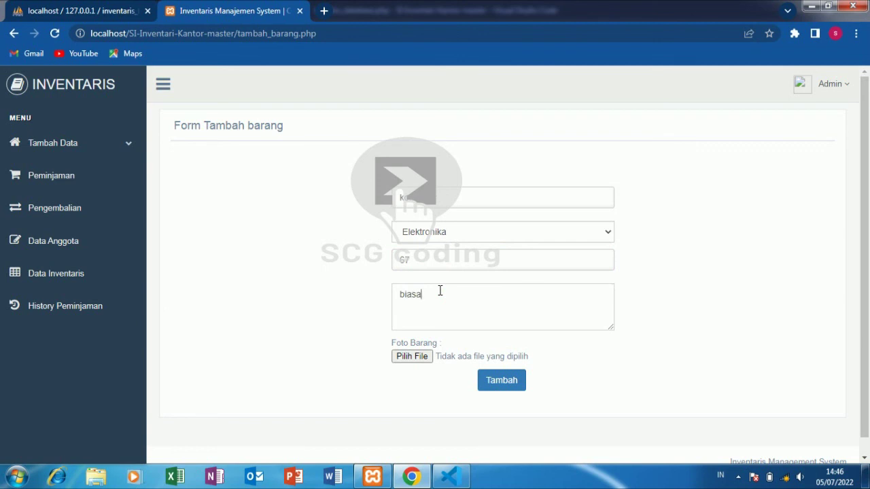
Attach image 1 from the Music library as the item photo and submit the new item.
{"action": "left_click", "coordinate": [408, 357]}
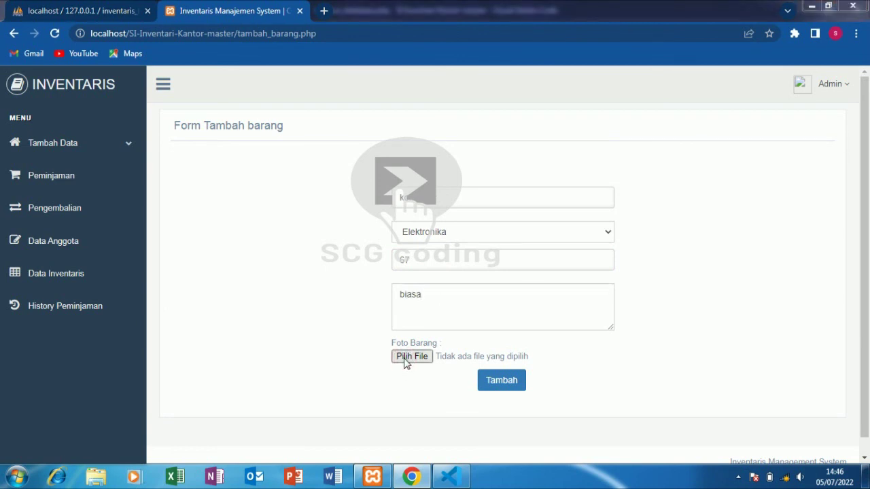
{"action": "left_click", "coordinate": [225, 146]}
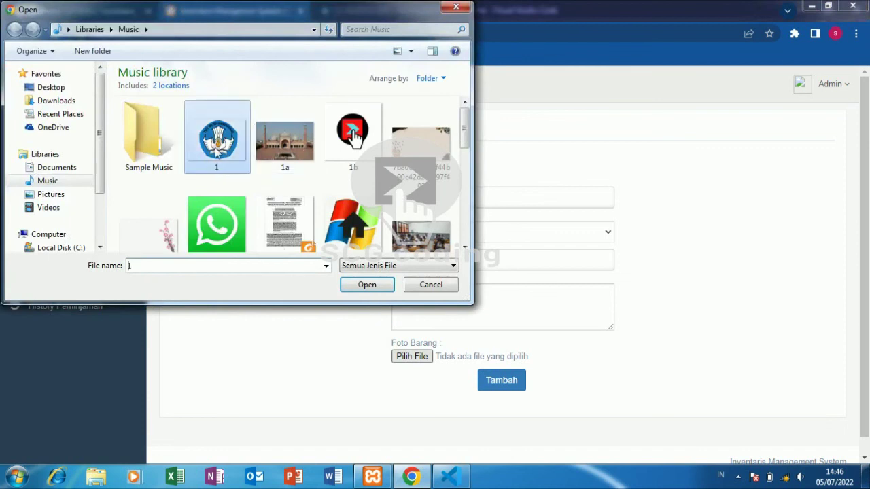
{"action": "left_click", "coordinate": [357, 284]}
{"action": "left_click", "coordinate": [489, 377]}
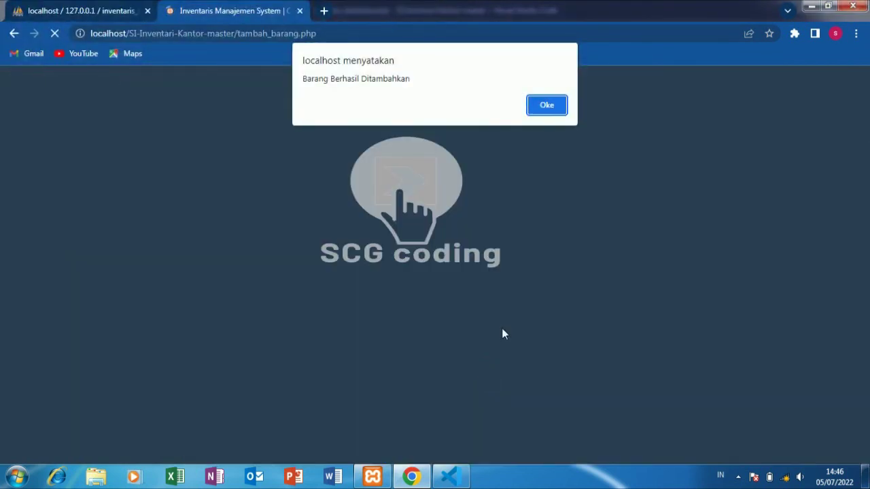
{"action": "left_click", "coordinate": [551, 103]}
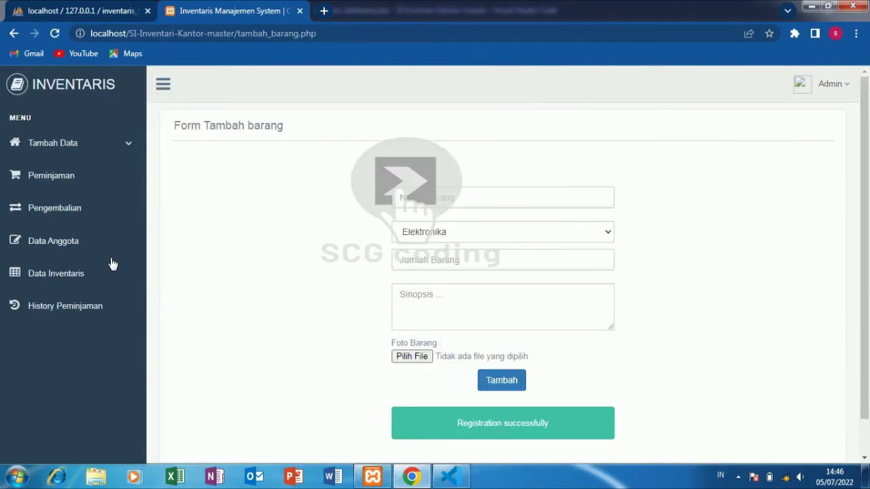
Check the Data Inventaris list for the newly added komputer item.
{"action": "left_click", "coordinate": [94, 279]}
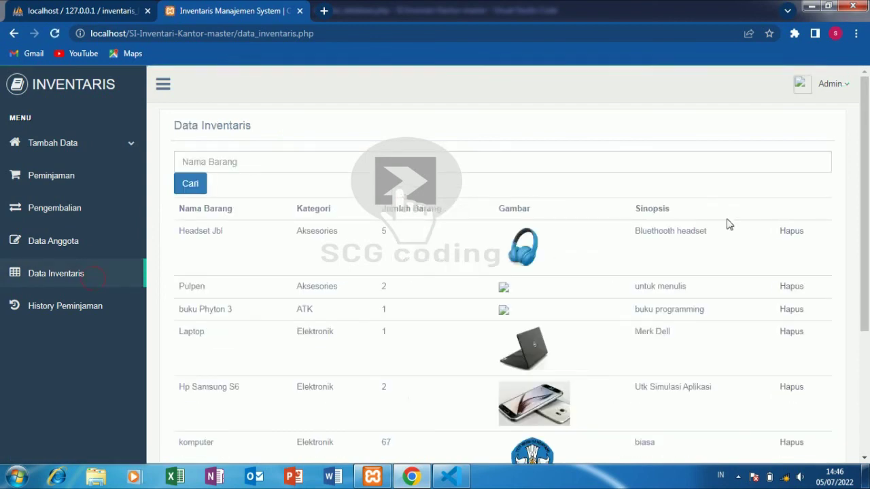
{"action": "left_click_drag", "start_coordinate": [866, 167], "coordinate": [867, 240]}
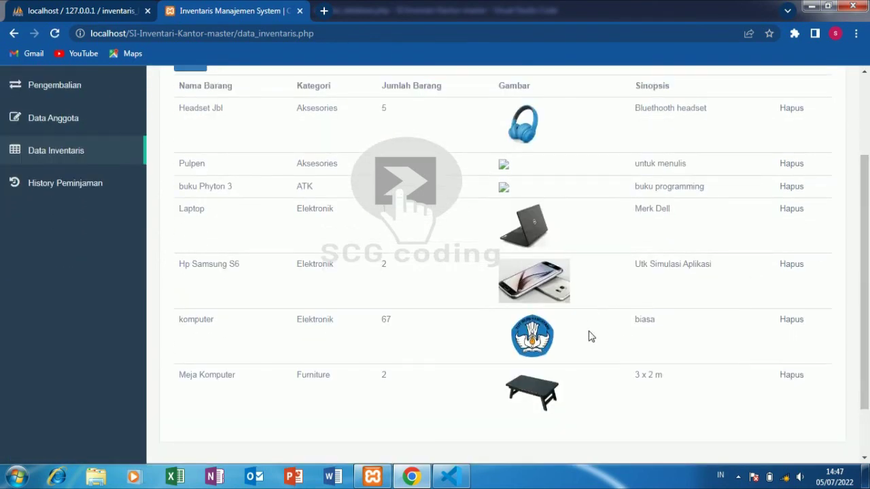
{"action": "left_click_drag", "start_coordinate": [867, 287], "coordinate": [865, 189]}
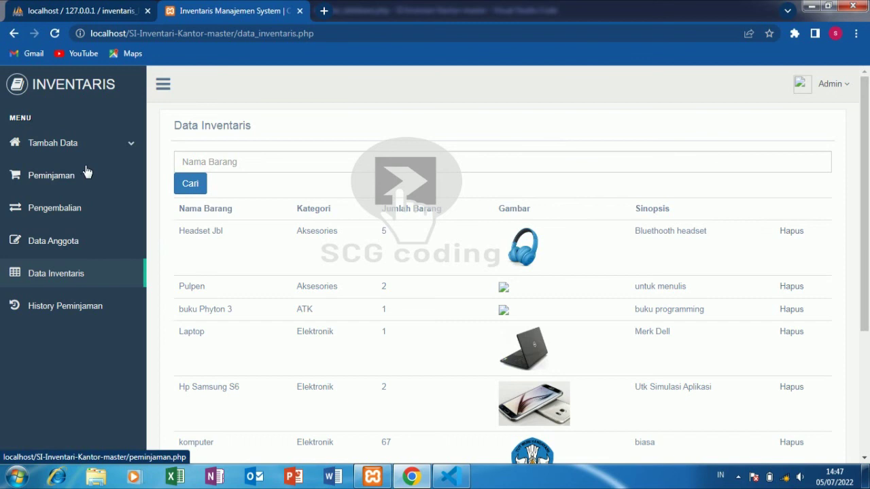
Return to the Inventaris main page and log out of the admin account.
{"action": "left_click", "coordinate": [107, 92]}
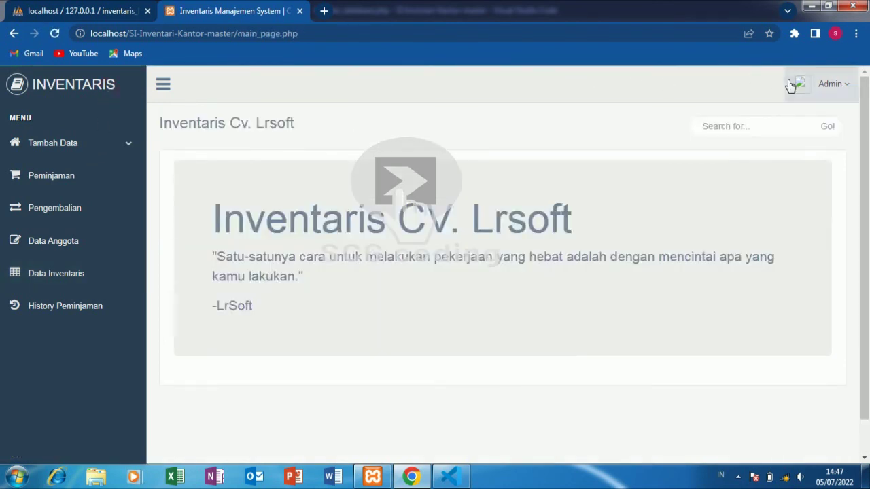
{"action": "left_click", "coordinate": [811, 87]}
{"action": "left_click", "coordinate": [821, 125]}
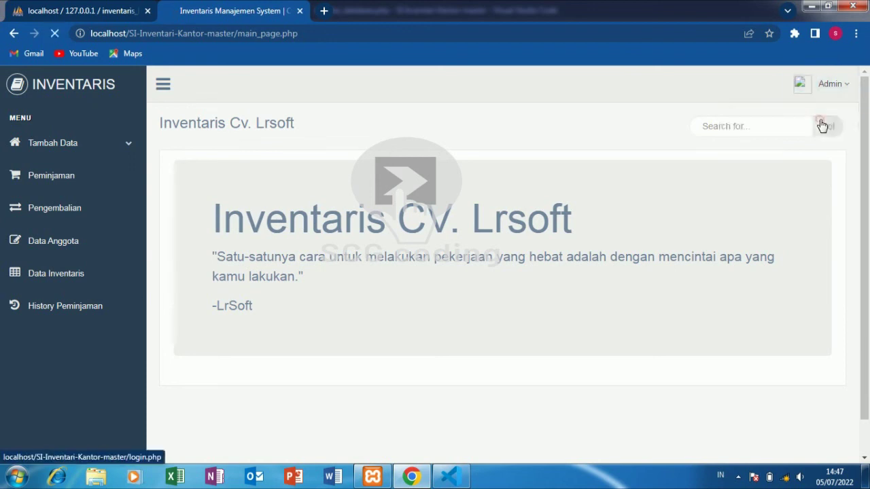